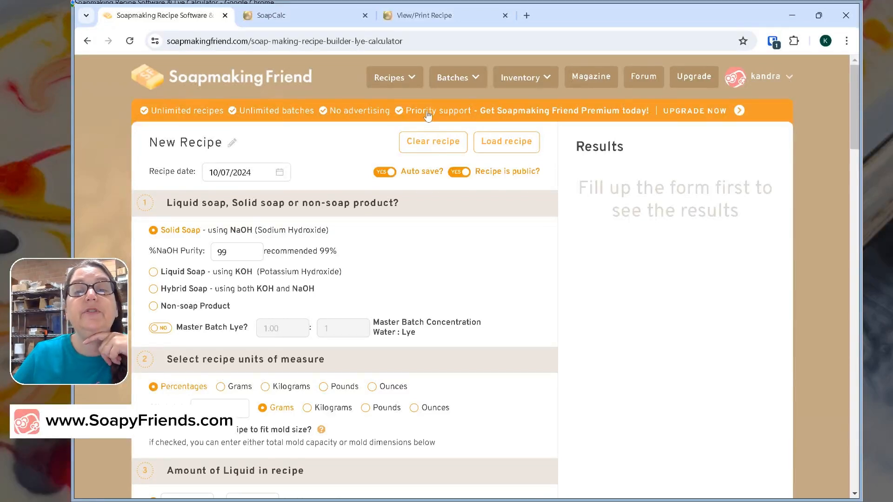
- View the premium membership upgrade page, return to the recipe builder and dismiss the membership limit notice
click(717, 116)
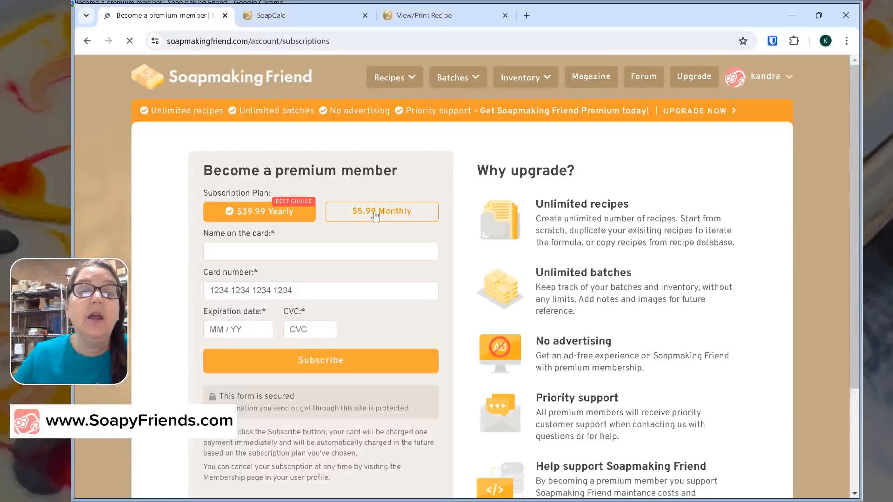
key(alt+Left)
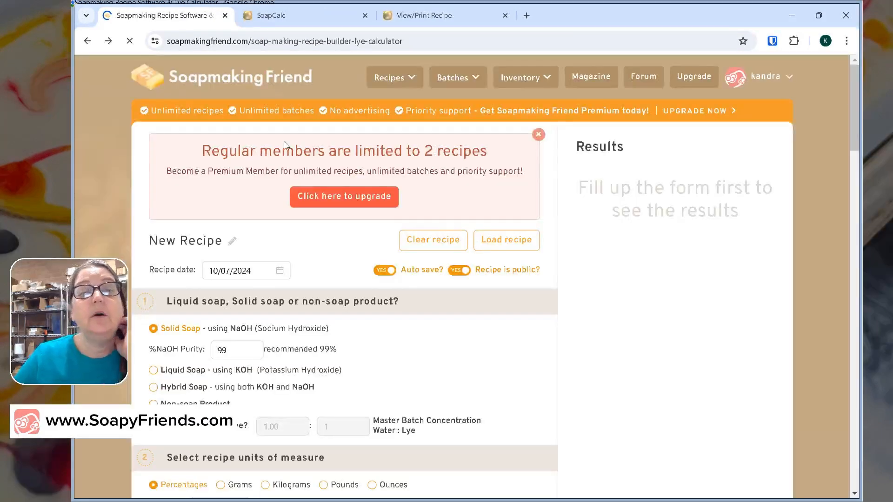
click(538, 135)
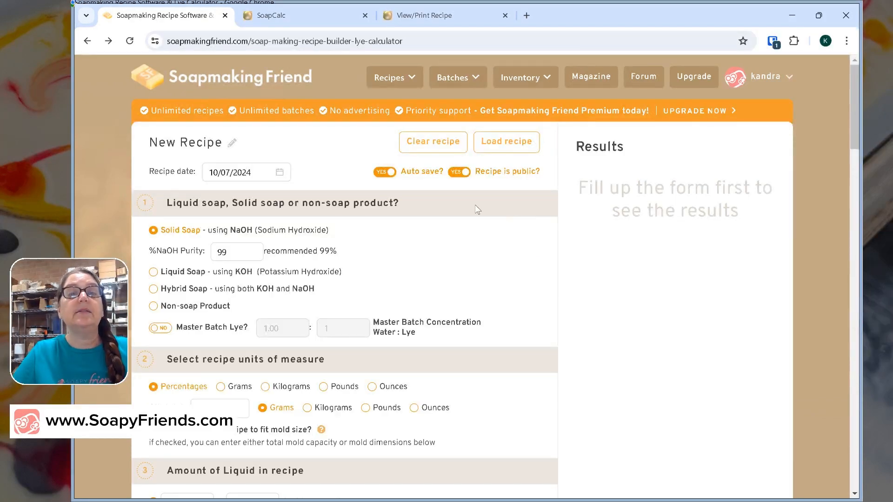
click(412, 81)
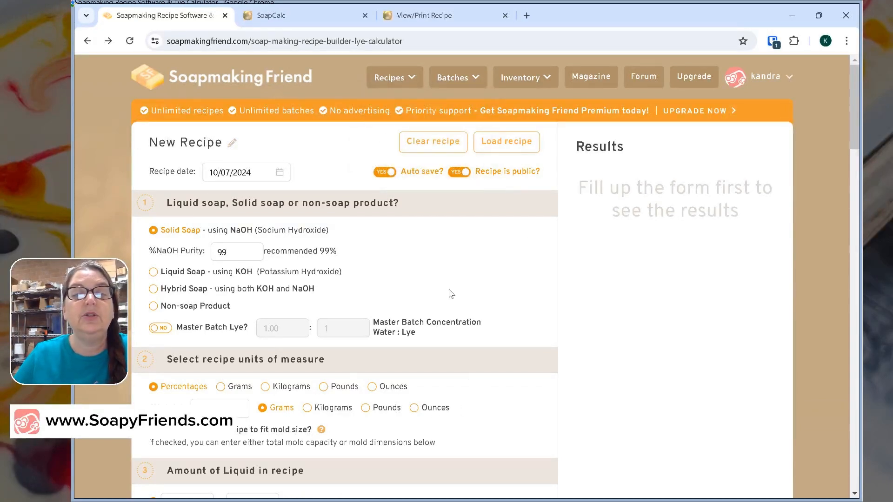
mouse_move(454, 80)
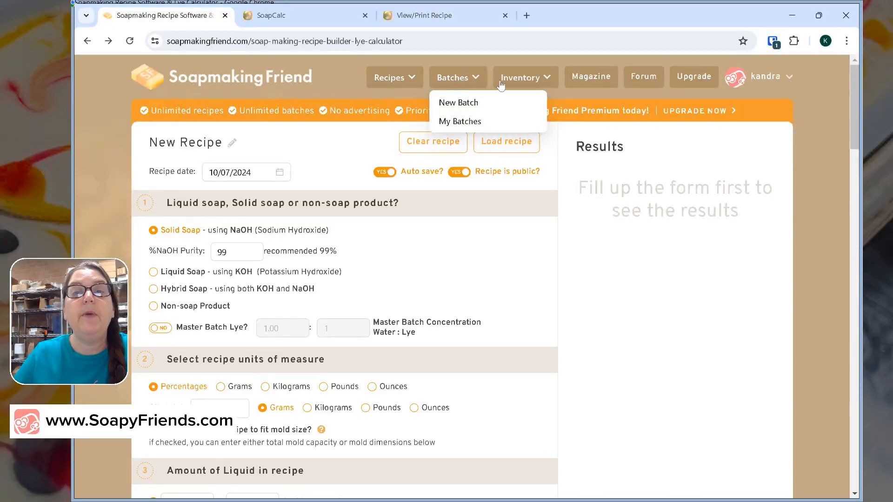
mouse_move(526, 84)
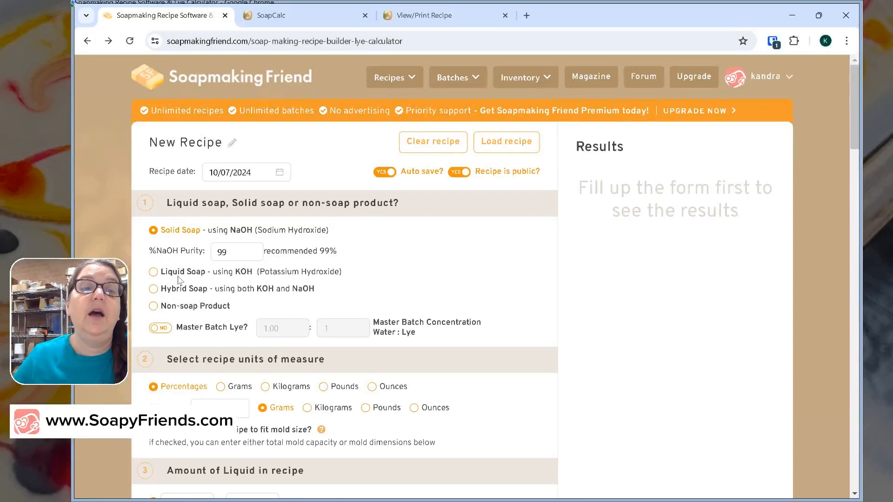
- Try the hybrid and liquid soap types for the new recipe, and switch back to solid soap using NaOH
click(153, 289)
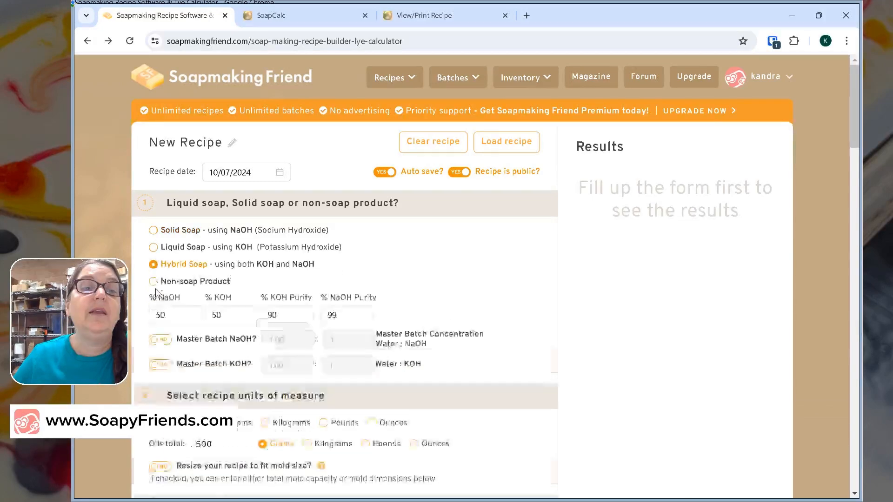
click(155, 231)
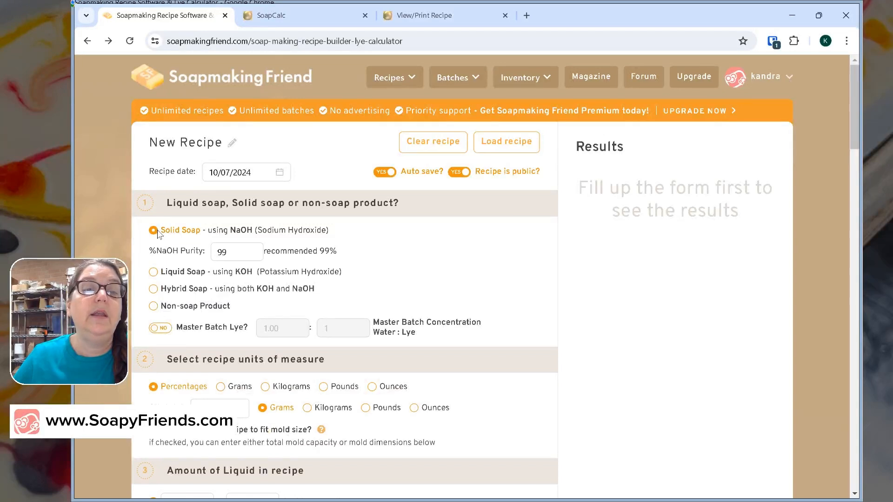
click(155, 274)
click(154, 290)
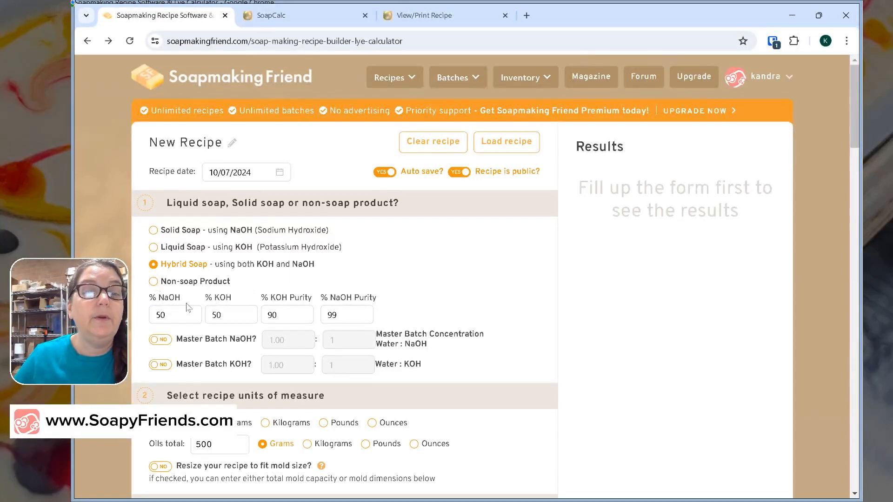
double_click(163, 315)
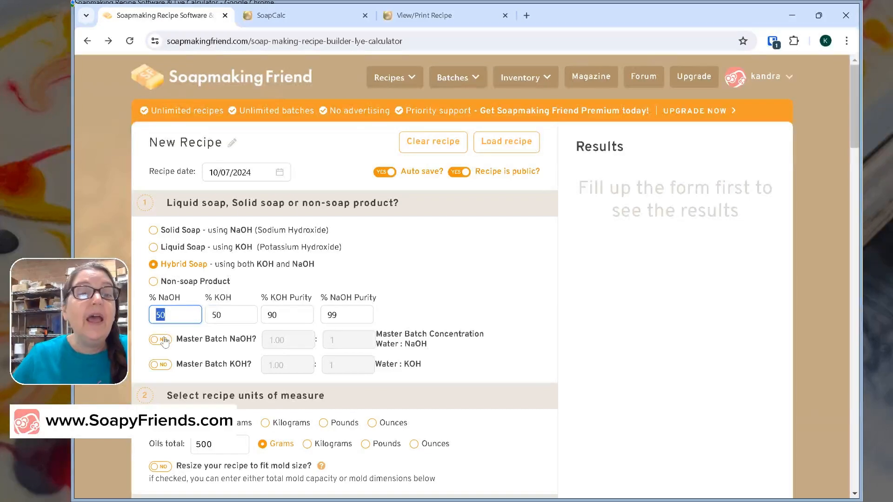
click(153, 231)
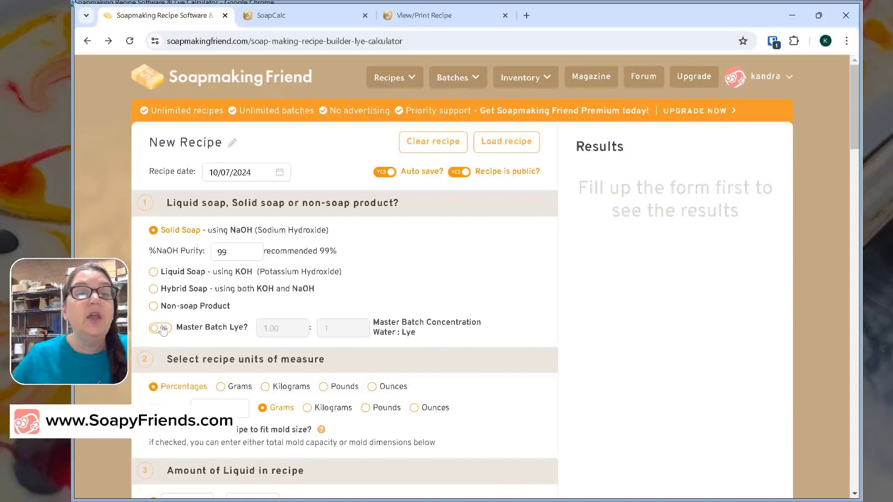
- Try turning on master batch lye and making the recipe private, and restore both options
click(160, 328)
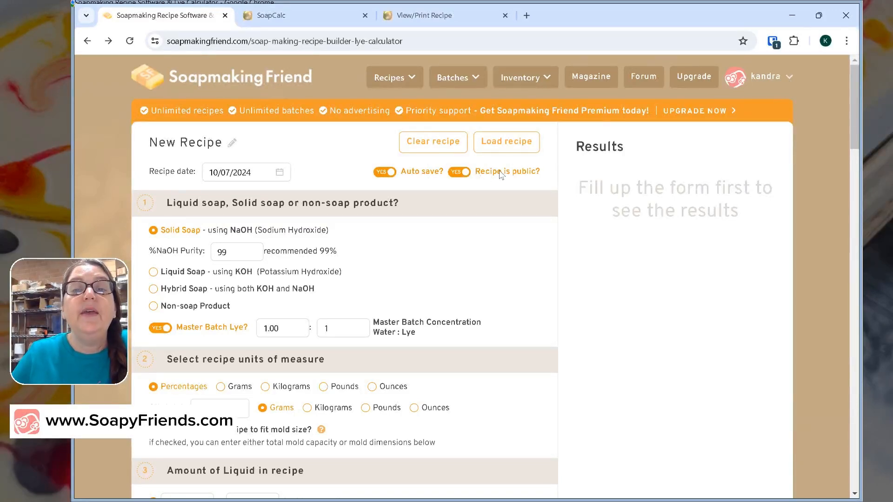
click(460, 174)
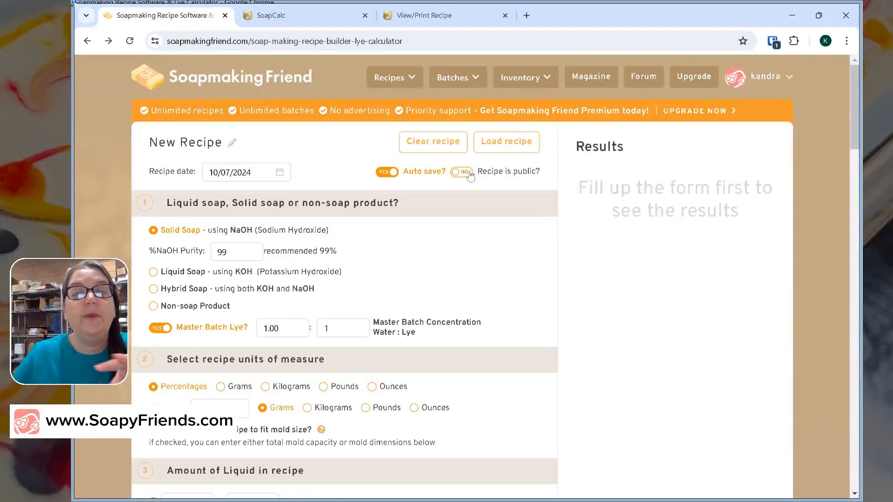
click(459, 174)
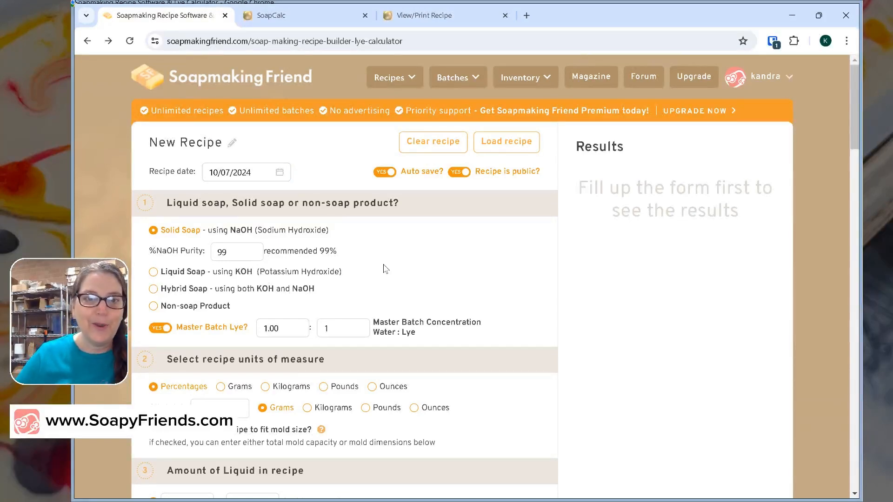
scroll(386, 269, down, 1)
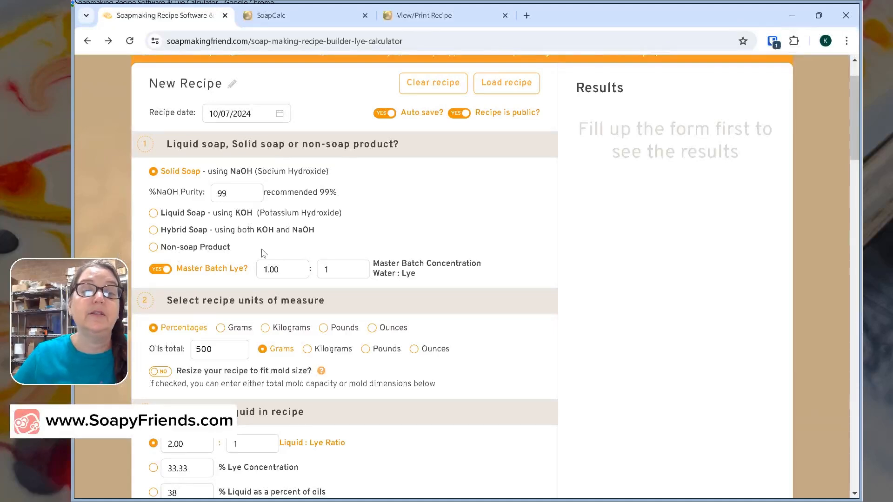
click(161, 269)
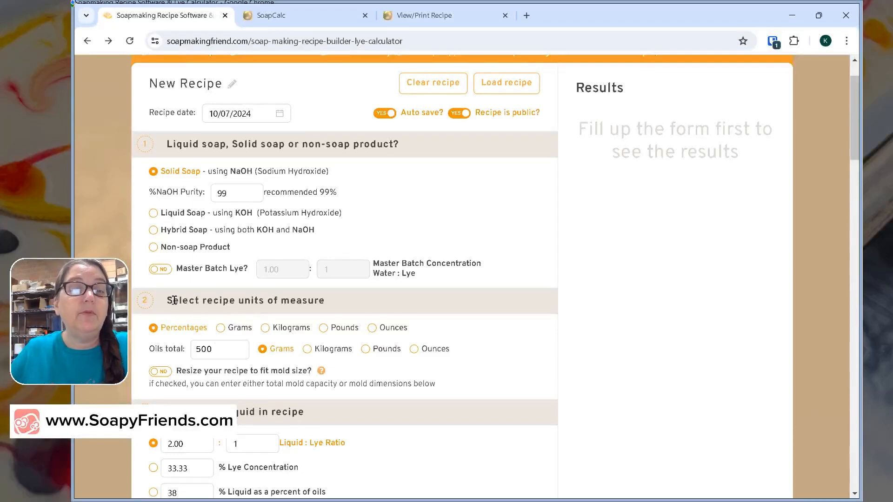
- Try grams as the recipe's unit of measure, and switch back to percentages
drag(173, 300, 303, 313)
scroll(321, 314, down, 1)
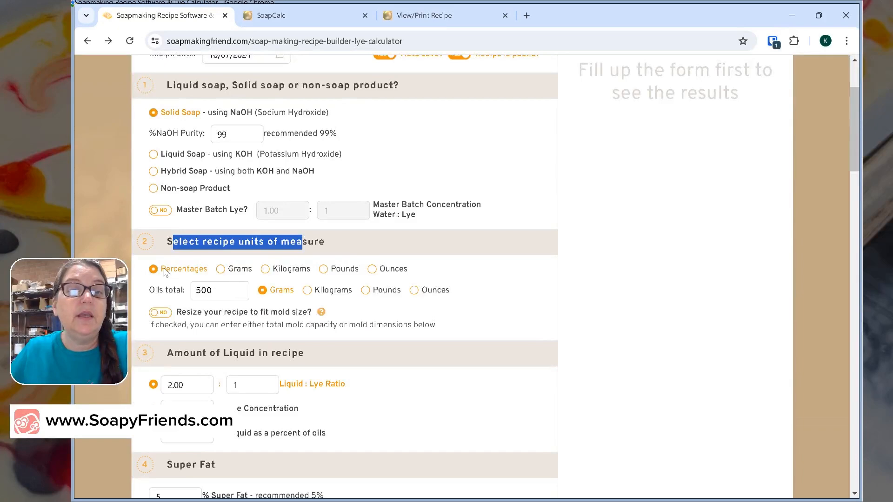
click(235, 276)
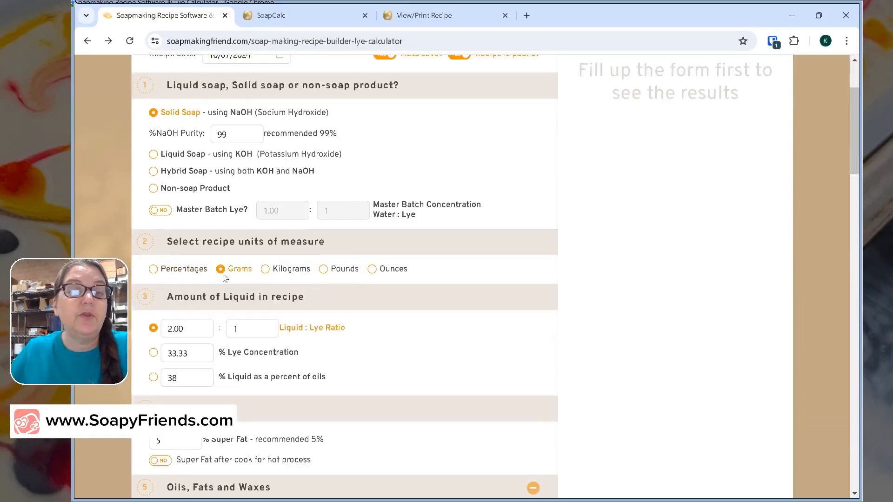
click(194, 274)
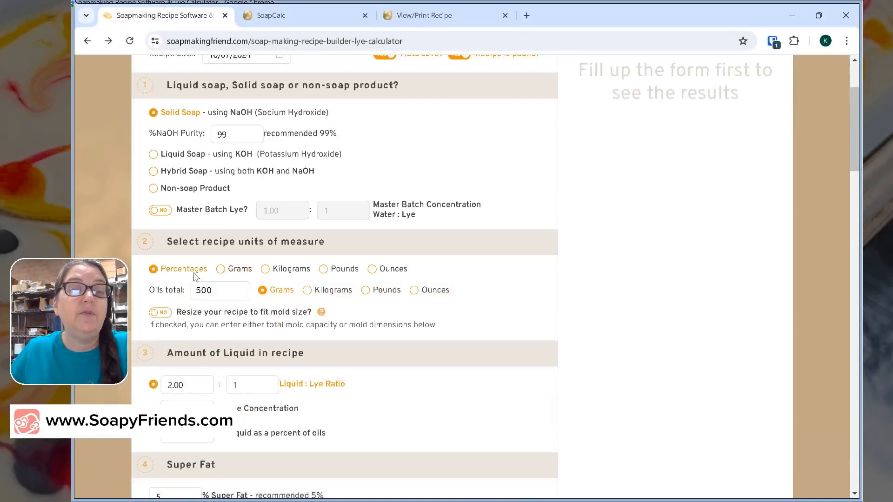
drag(211, 292, 201, 291)
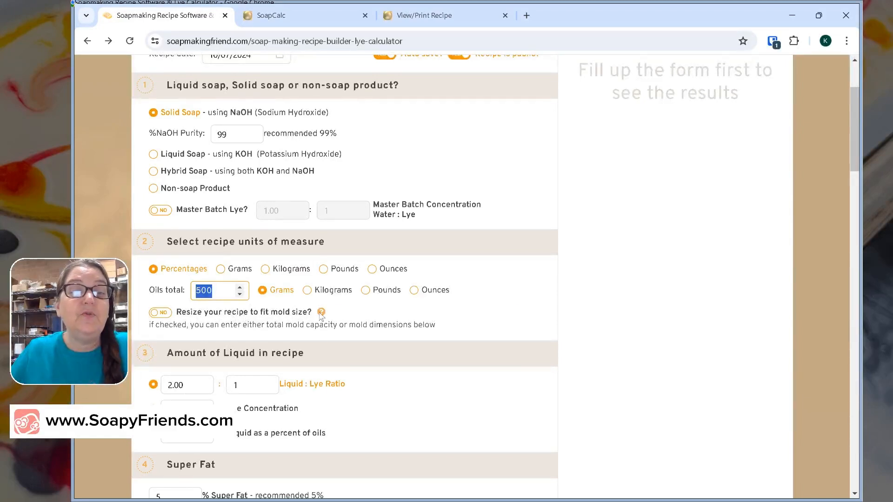
- Try resizing the recipe by mold dimensions in inches with round and rectangular shapes, and turn resizing off
mouse_move(323, 314)
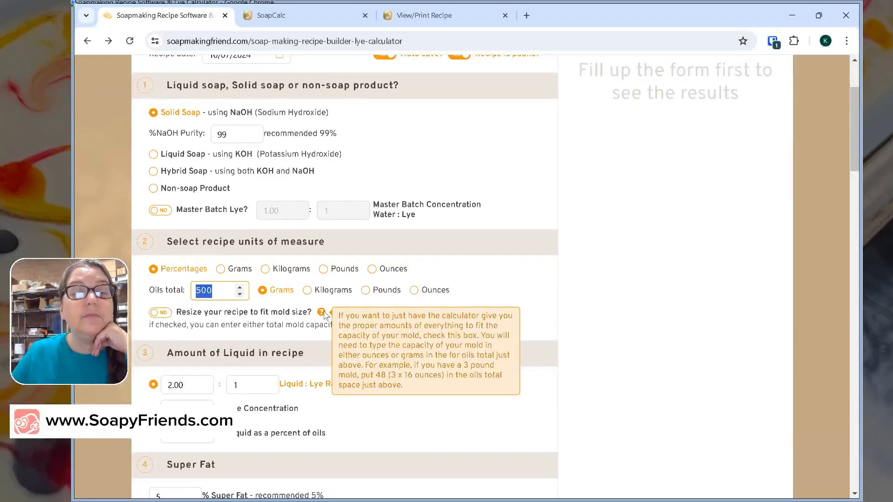
click(209, 314)
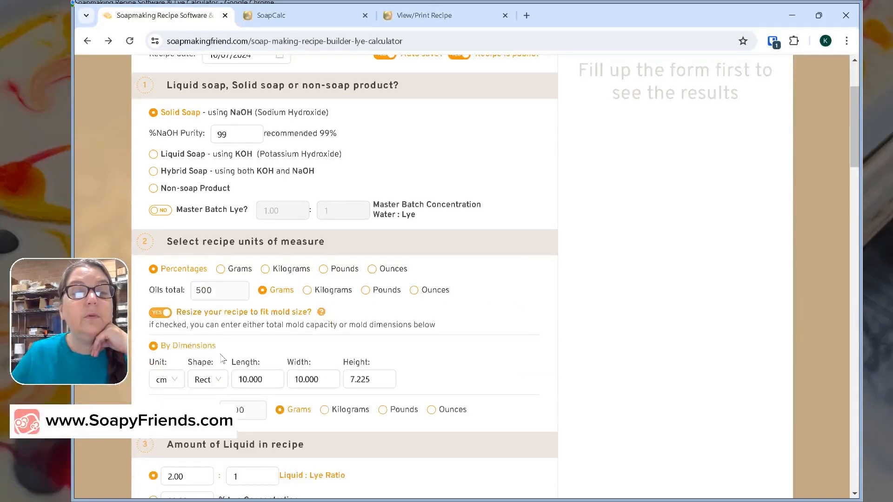
click(170, 380)
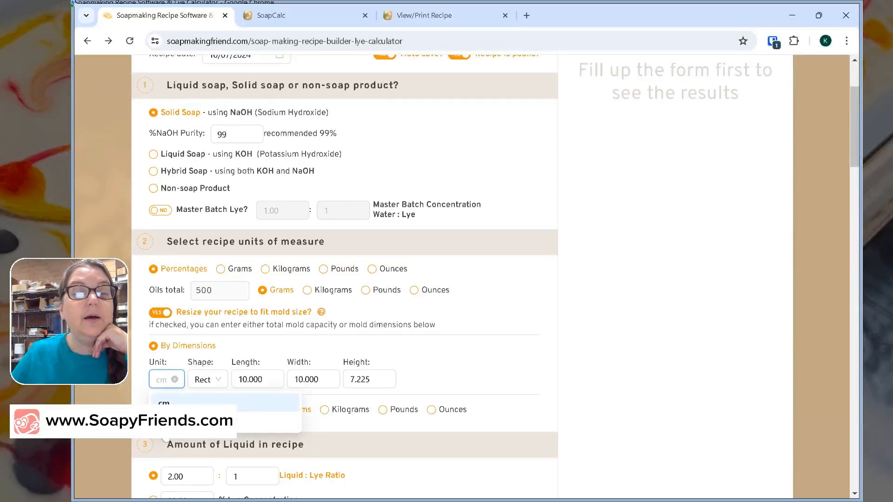
click(170, 422)
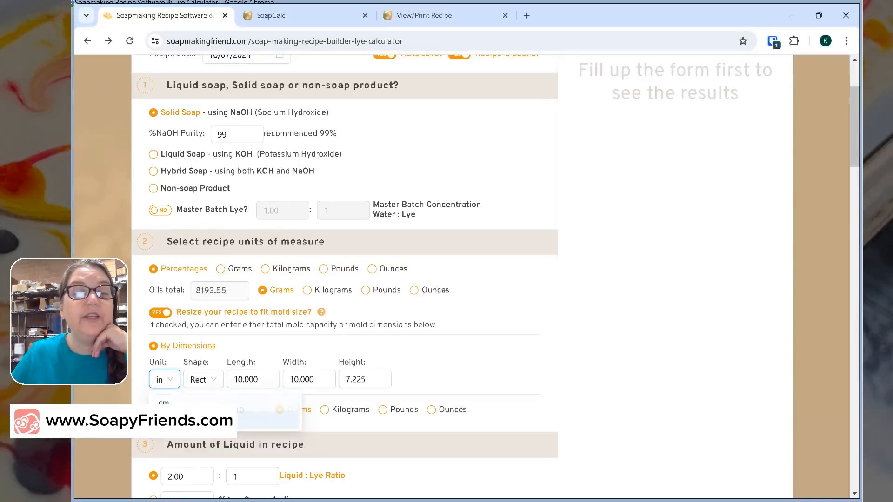
click(212, 382)
click(210, 382)
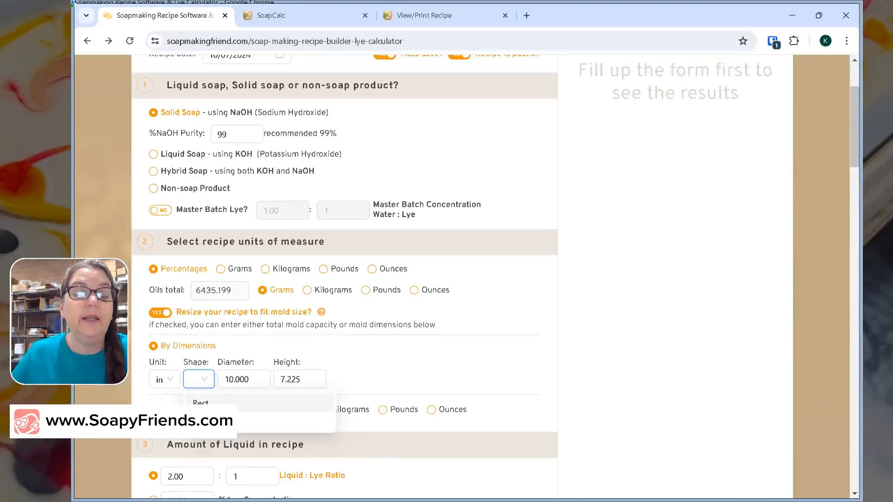
click(200, 403)
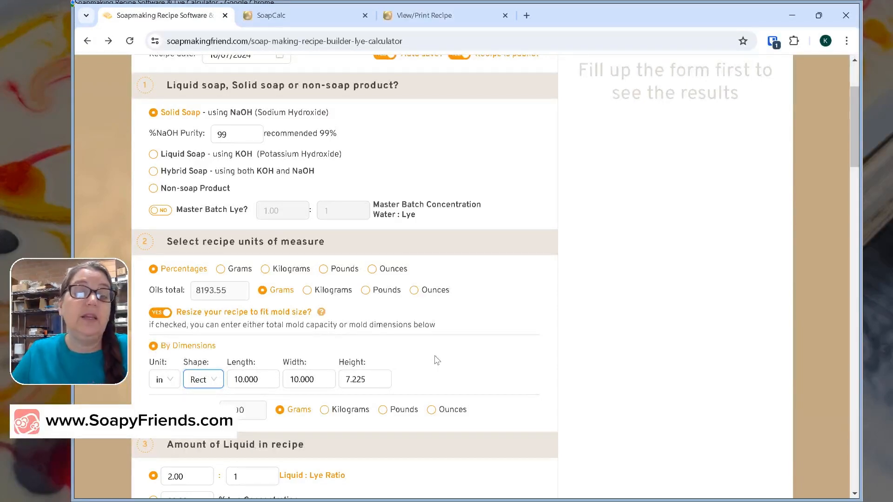
click(166, 314)
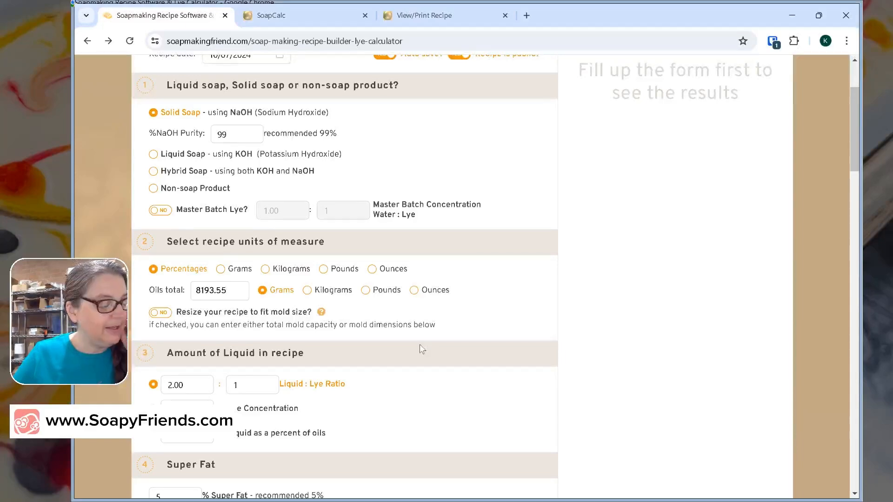
- Set the recipe's oils total to 500 grams
scroll(512, 347, down, 1)
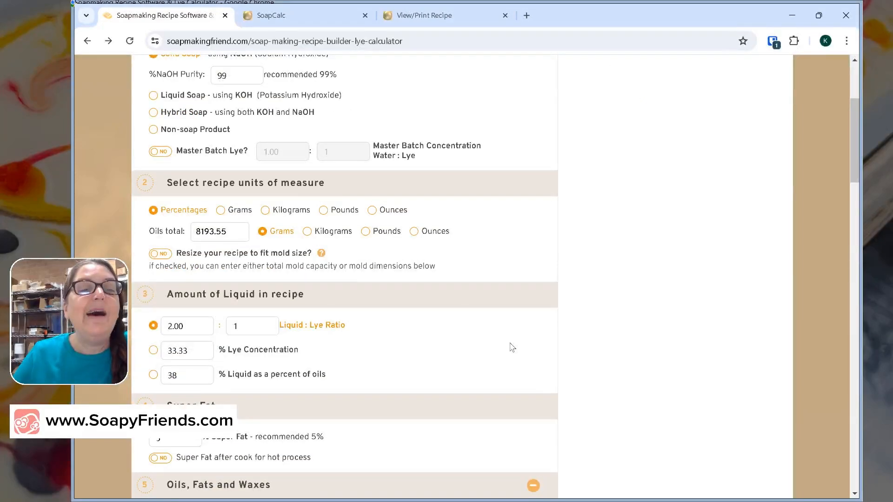
scroll(512, 347, down, 1)
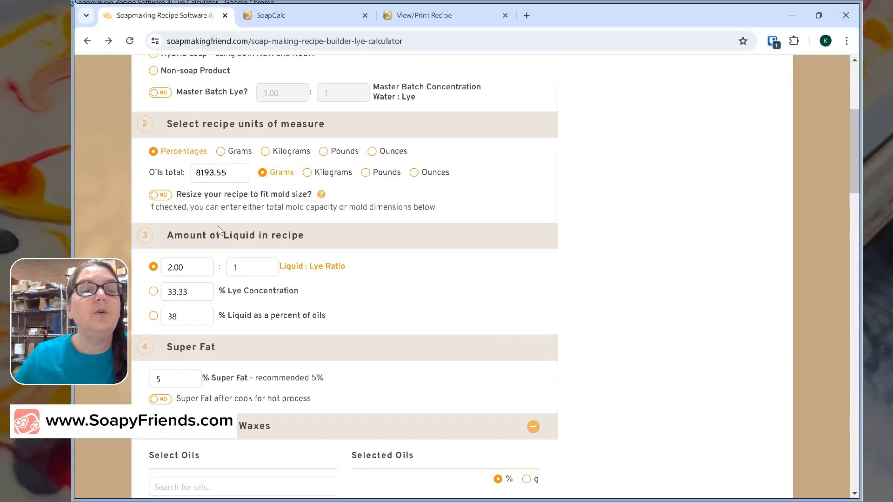
drag(230, 173, 189, 178)
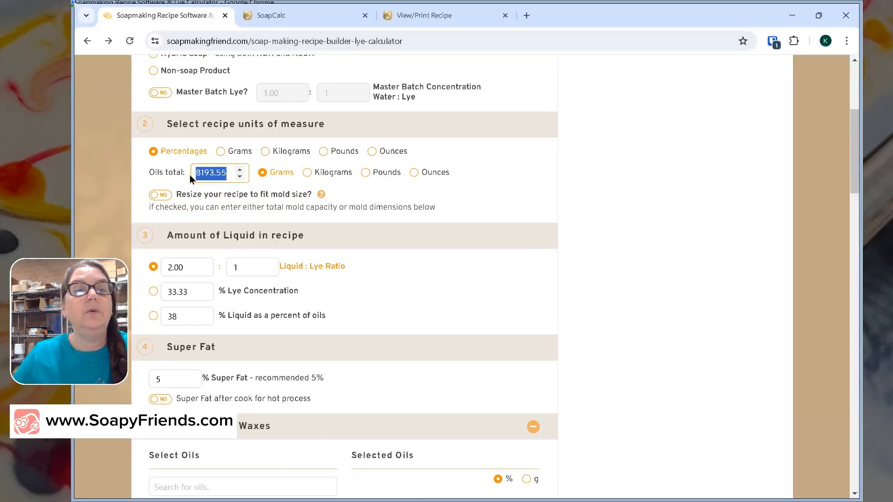
text(500)
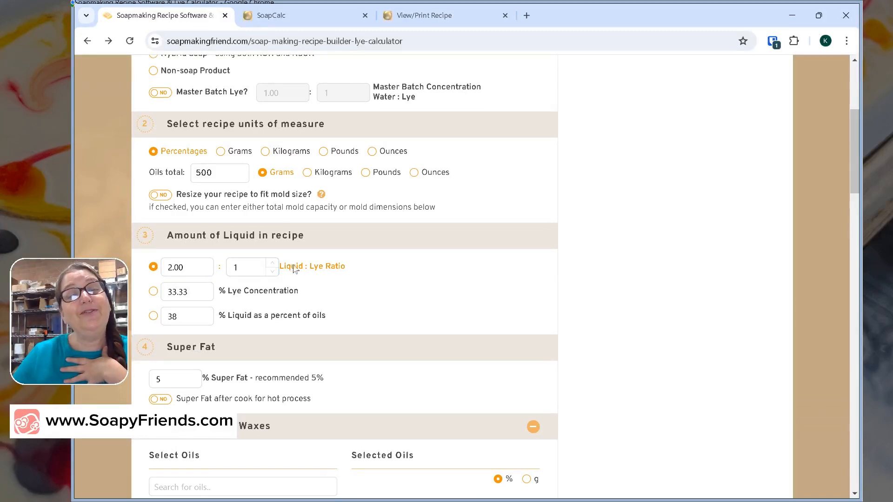
- Set the liquid to lye ratio to 1:1, and switch the liquid amount method to liquid as a percent of oils
click(185, 266)
drag(185, 267, 158, 266)
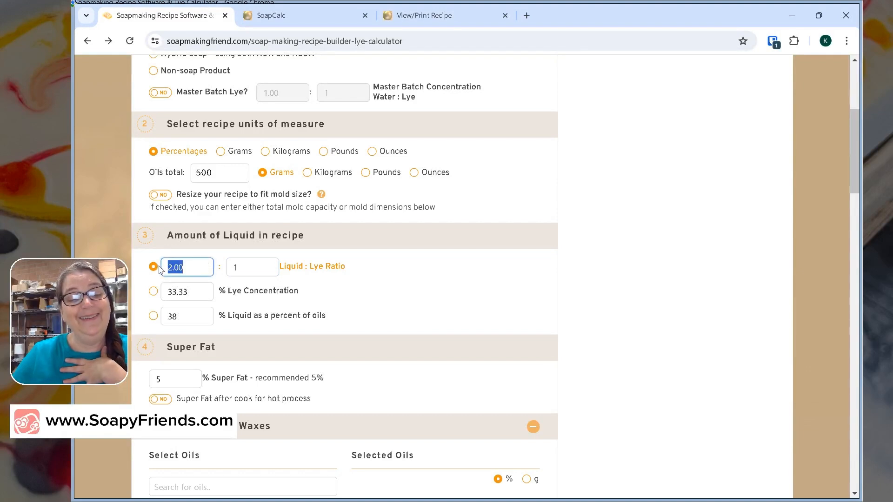
text(1)
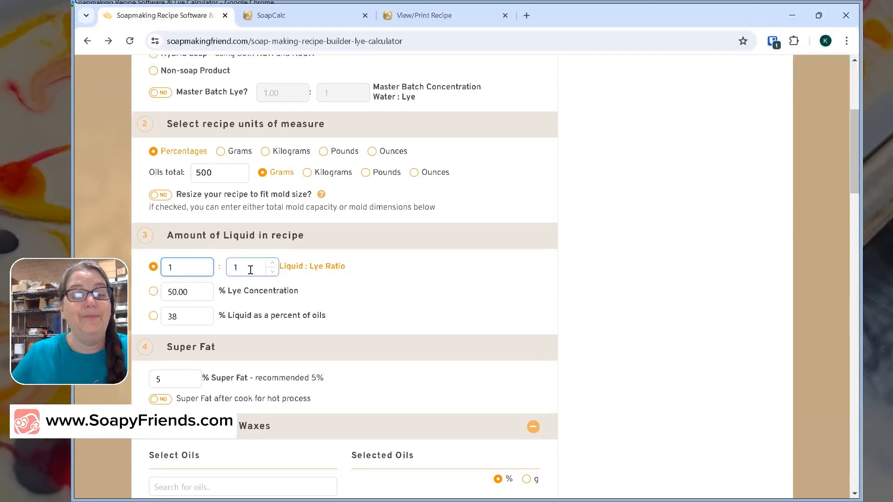
key(Tab)
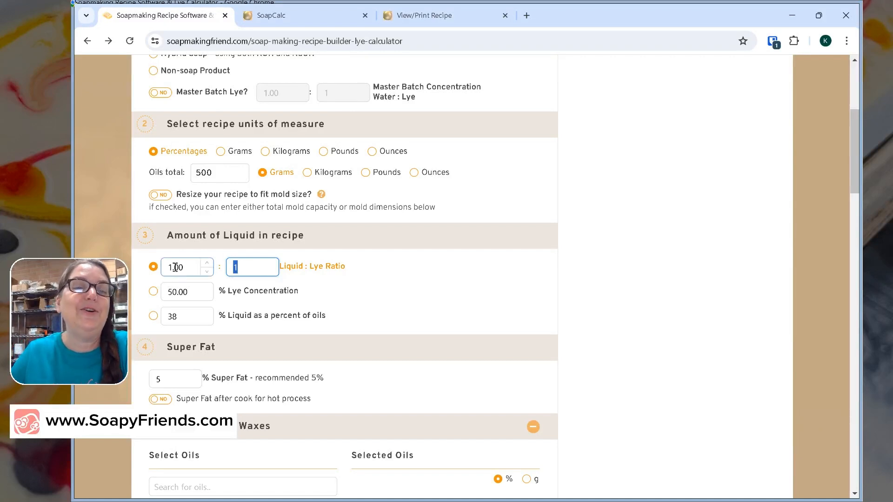
drag(175, 268, 185, 268)
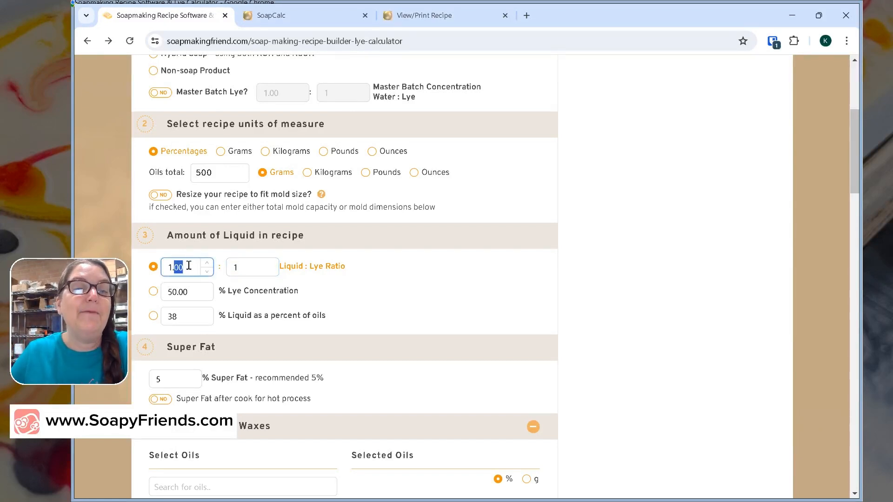
click(153, 316)
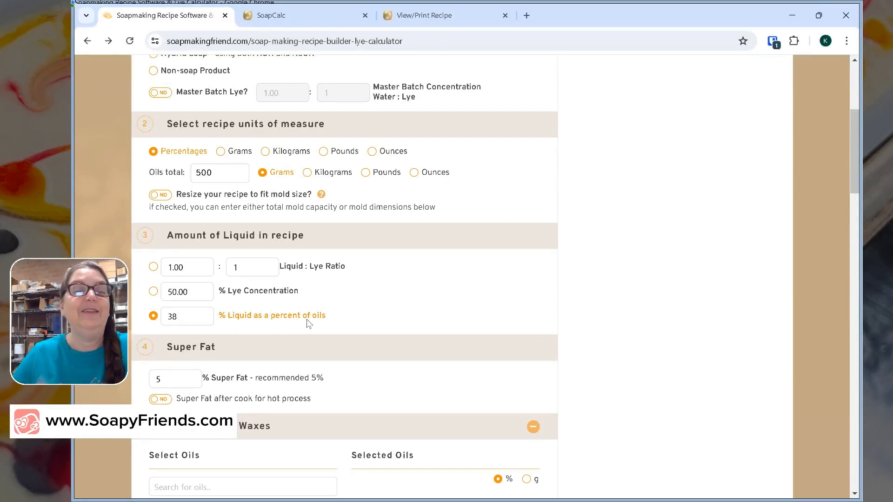
- Try turning on super fat after cook for hot process and show its list of oils
scroll(296, 324, down, 1)
click(184, 319)
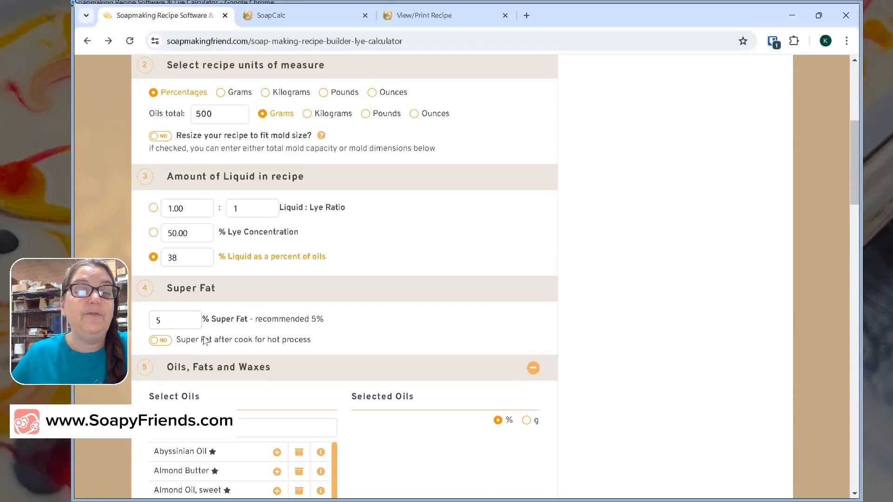
click(164, 341)
click(249, 355)
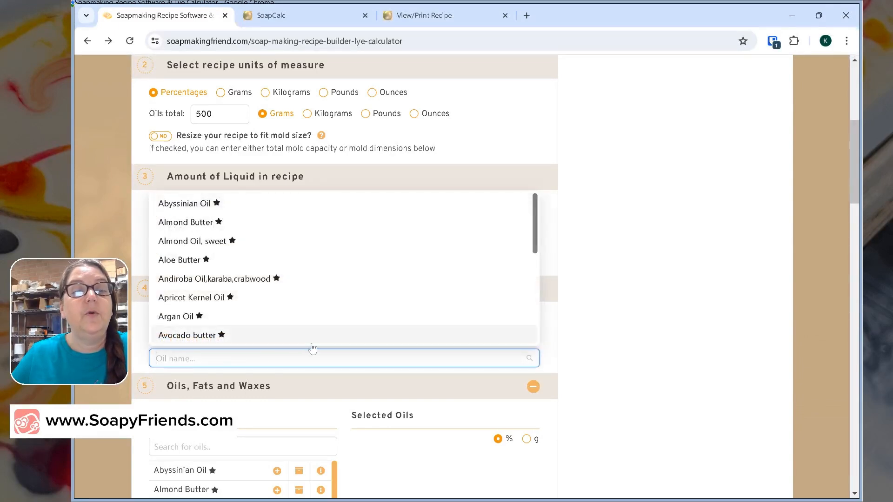
click(582, 336)
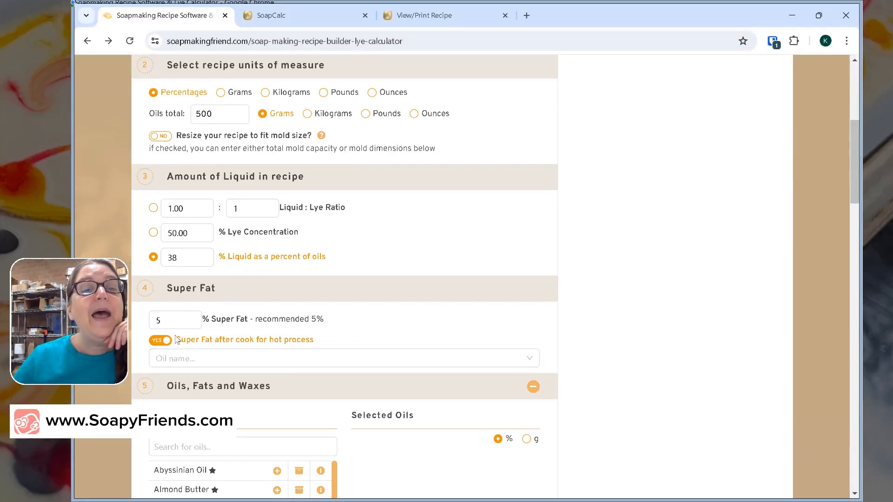
- Browse the oils offered for super fat after cook, and turn that option off
click(185, 318)
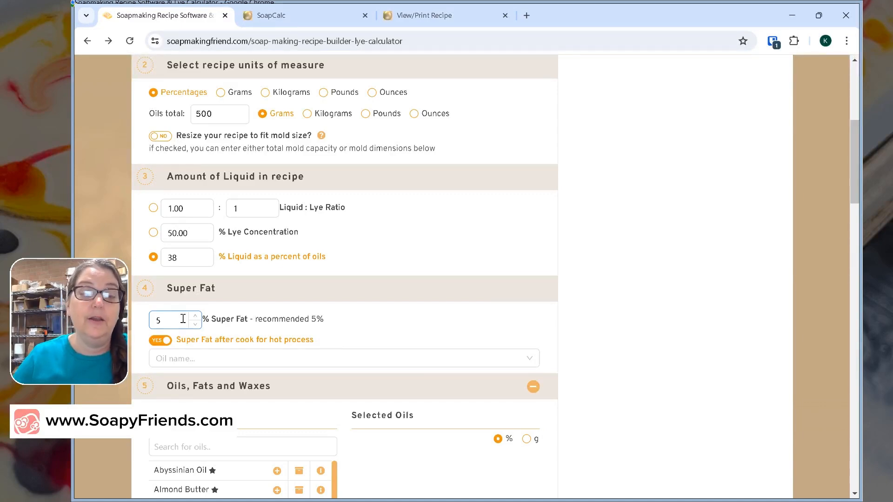
click(199, 359)
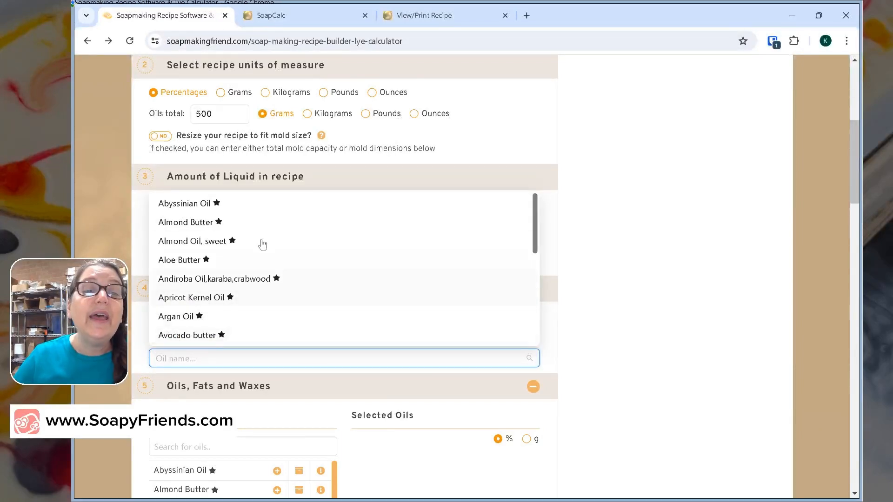
scroll(279, 260, down, 5)
scroll(282, 270, down, 6)
scroll(281, 271, up, 4)
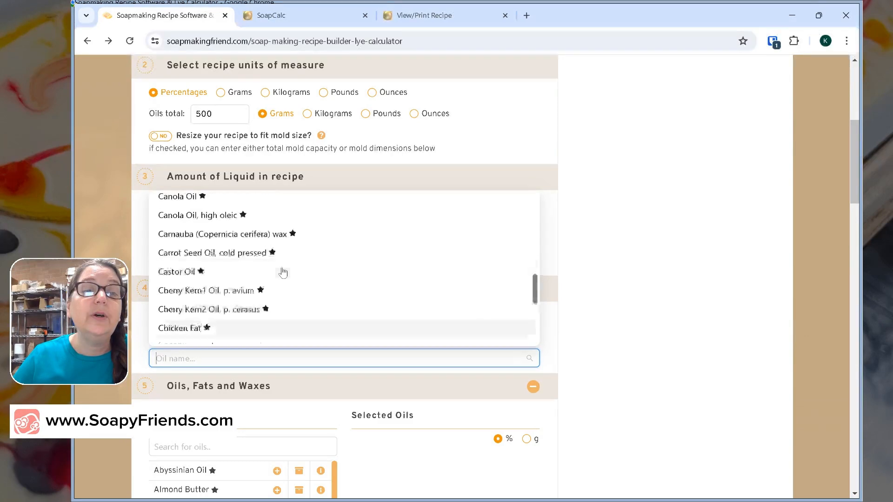
click(664, 364)
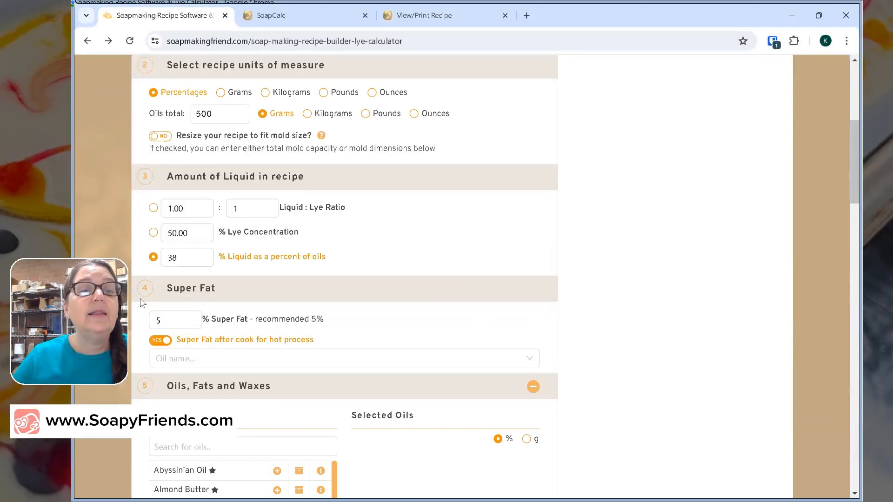
click(175, 321)
click(163, 341)
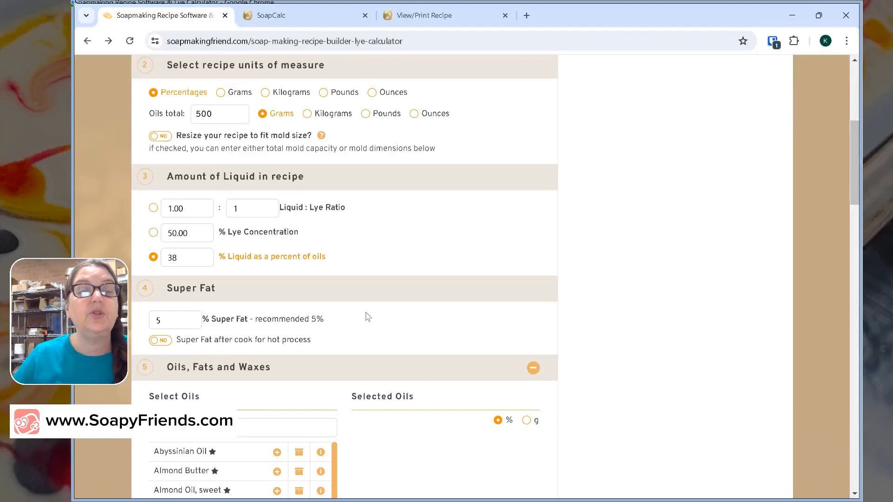
- Examine the list of available oils, fats and waxes and the property details of Almond Butter
scroll(367, 314, down, 1)
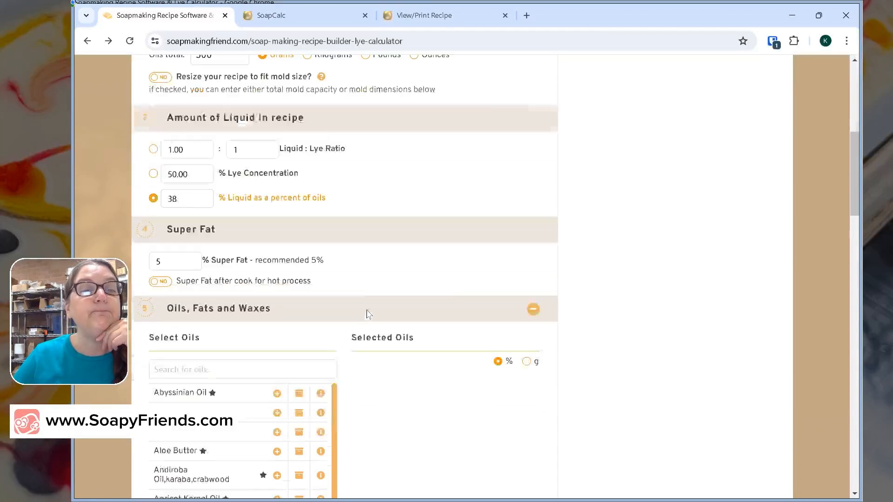
click(219, 374)
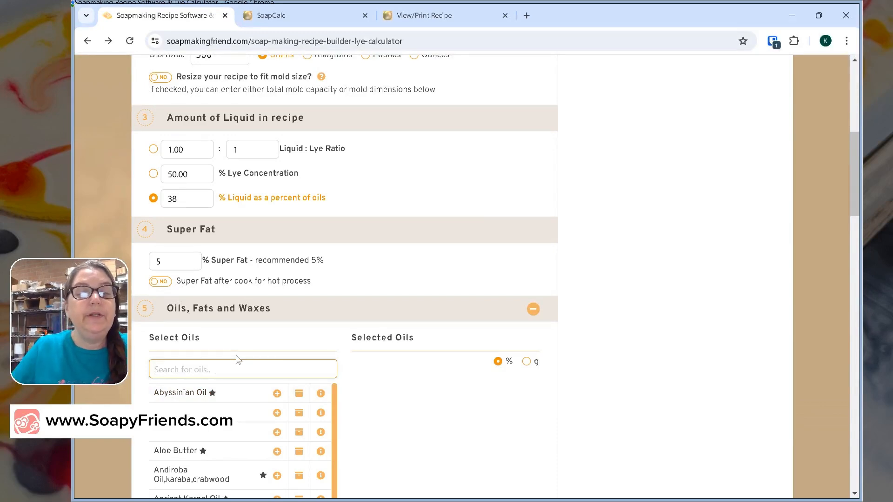
scroll(237, 361, down, 1)
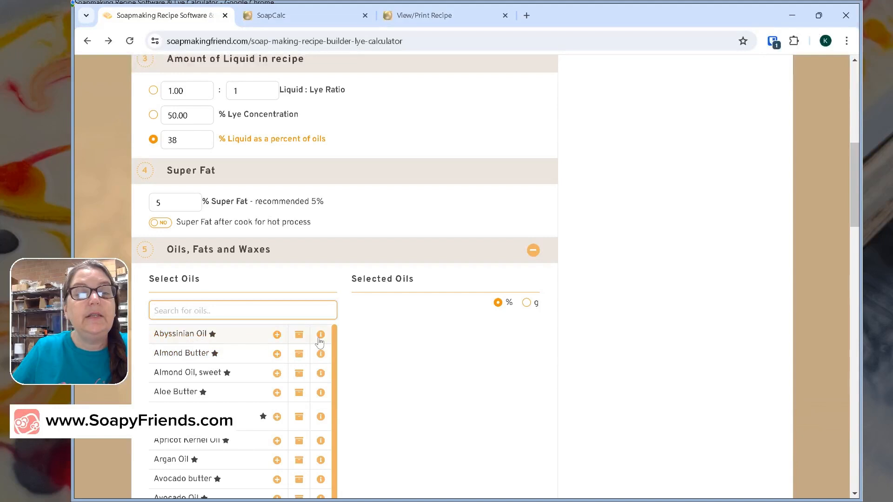
mouse_move(323, 335)
mouse_move(329, 355)
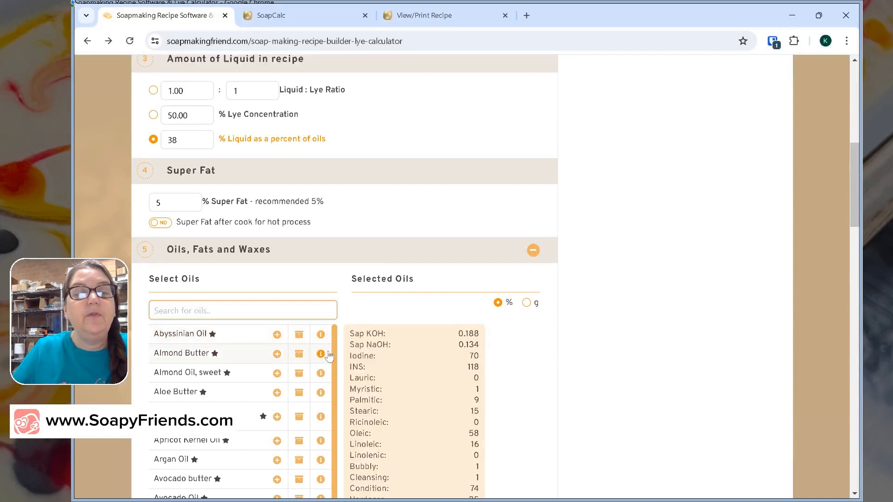
scroll(328, 356, down, 1)
scroll(542, 339, down, 4)
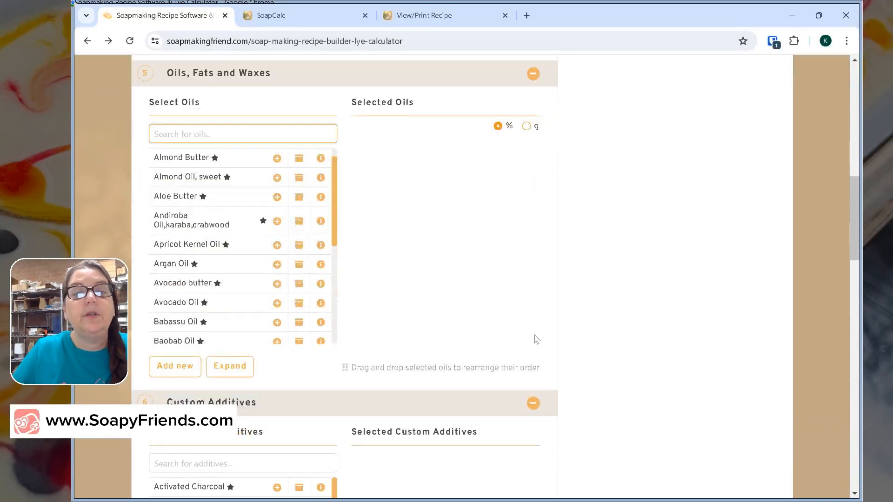
- Check Almond Butter's property details and add it to the recipe at 100%
mouse_move(321, 161)
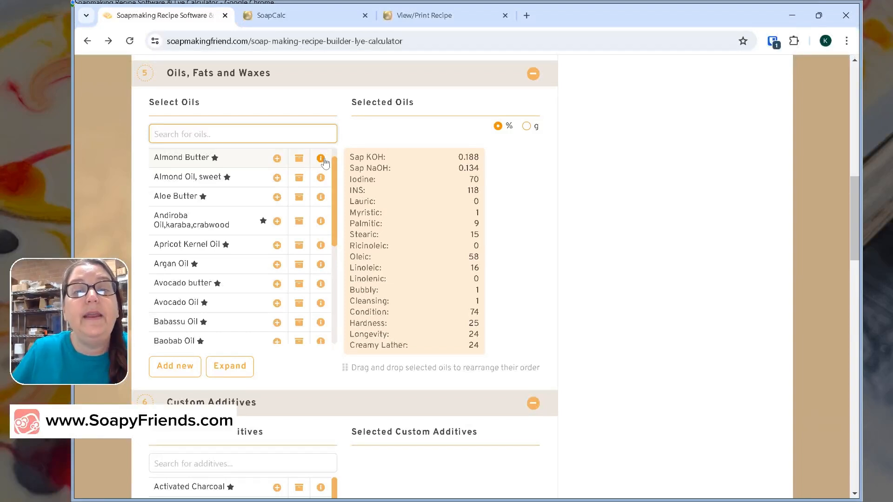
click(208, 164)
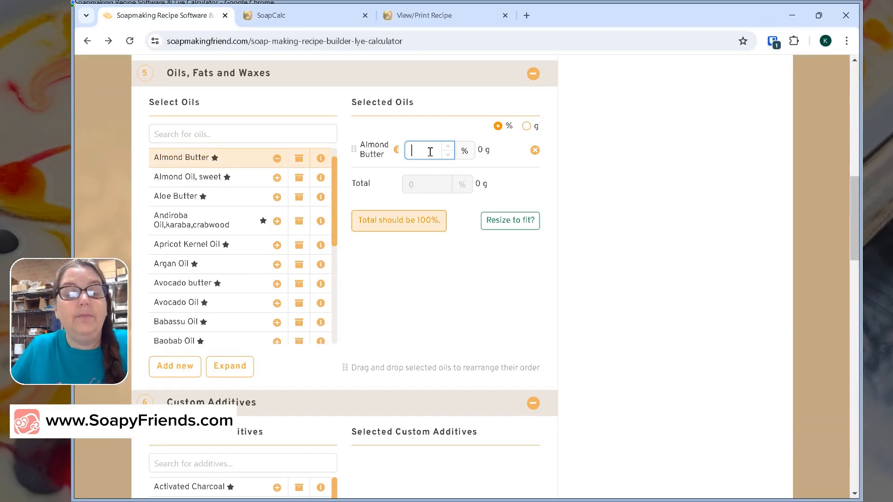
text(100)
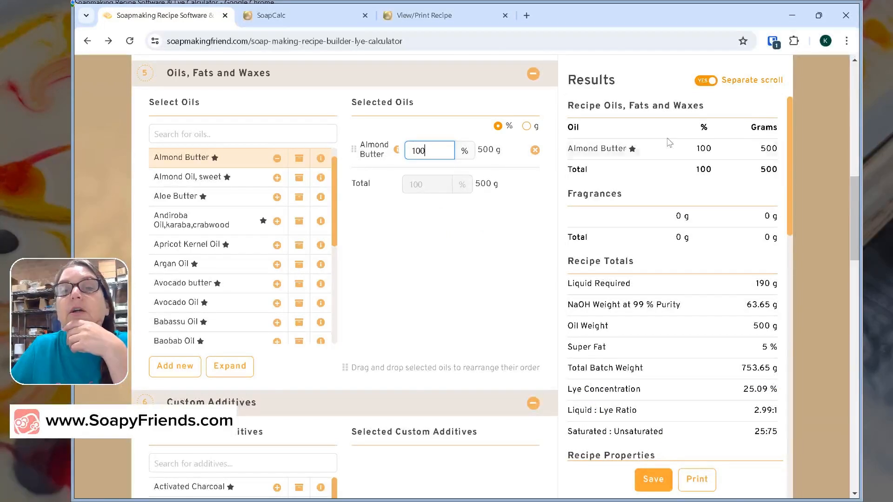
- Review the recipe results, including totals, soap properties against their recommended ranges, fatty acids and both graphs
scroll(626, 260, down, 1)
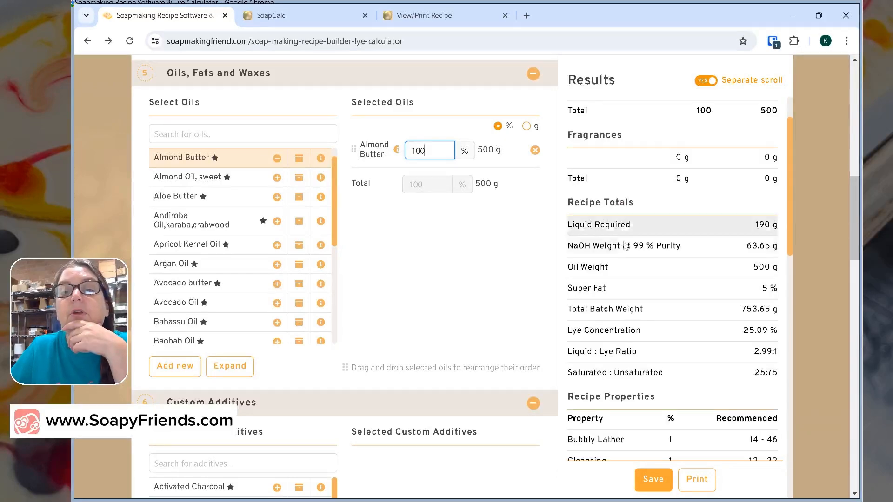
scroll(625, 284, down, 2)
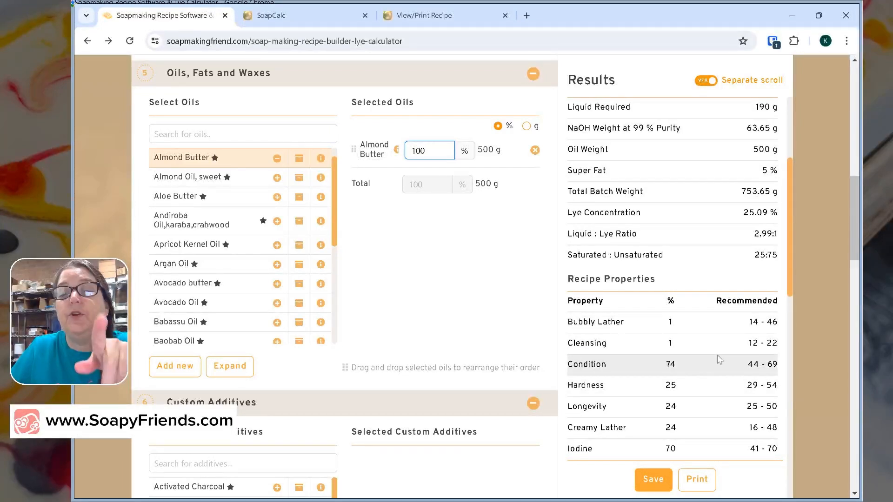
scroll(719, 360, down, 1)
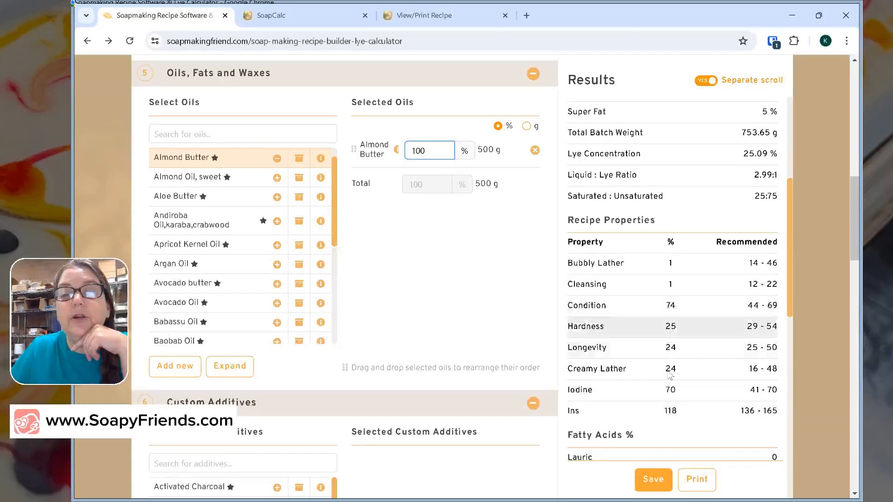
scroll(670, 380, down, 2)
scroll(651, 367, down, 2)
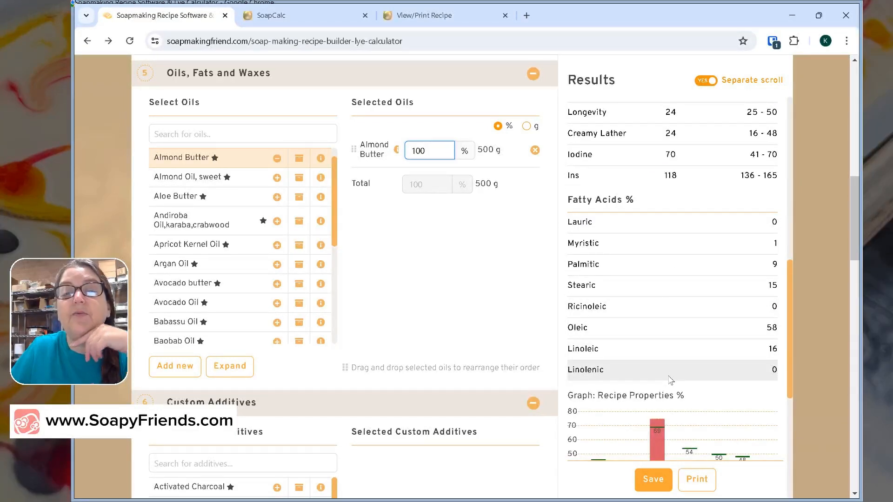
scroll(670, 276, up, 4)
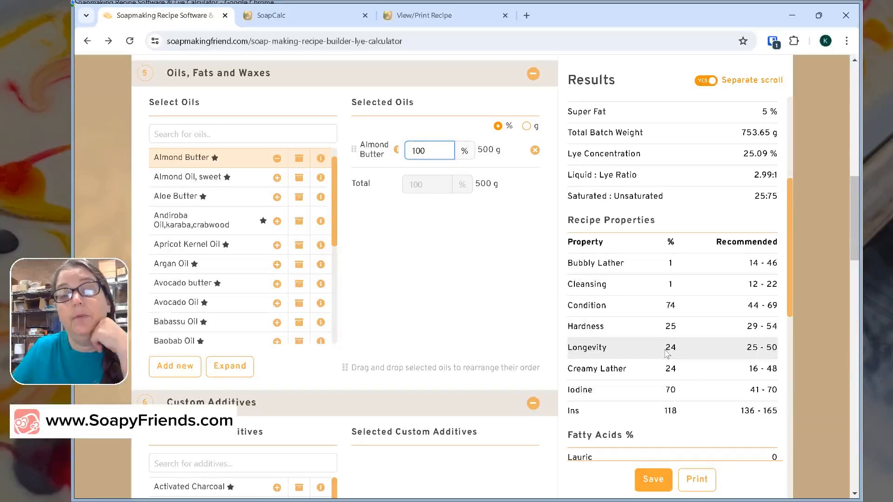
scroll(666, 353, down, 5)
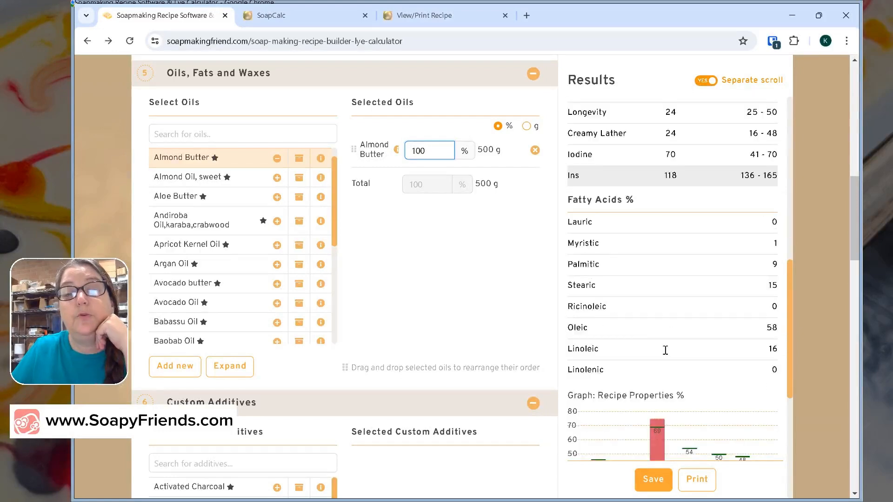
scroll(665, 350, down, 4)
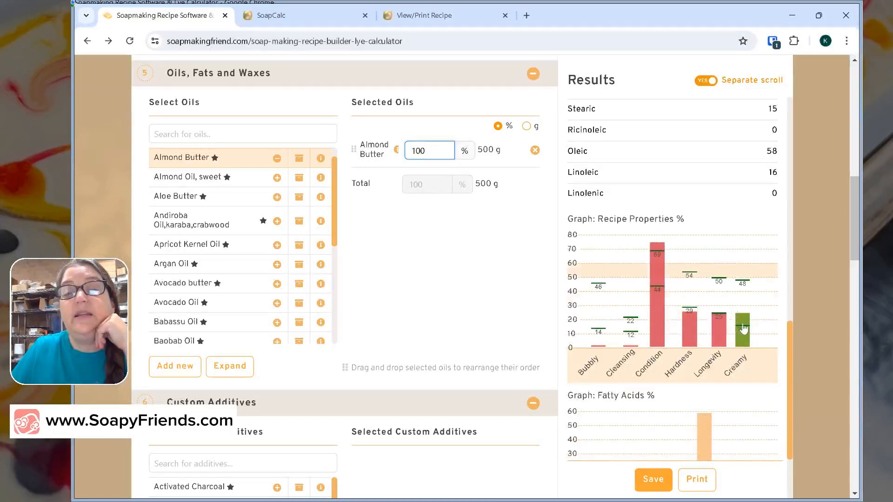
scroll(742, 328, down, 3)
mouse_move(668, 208)
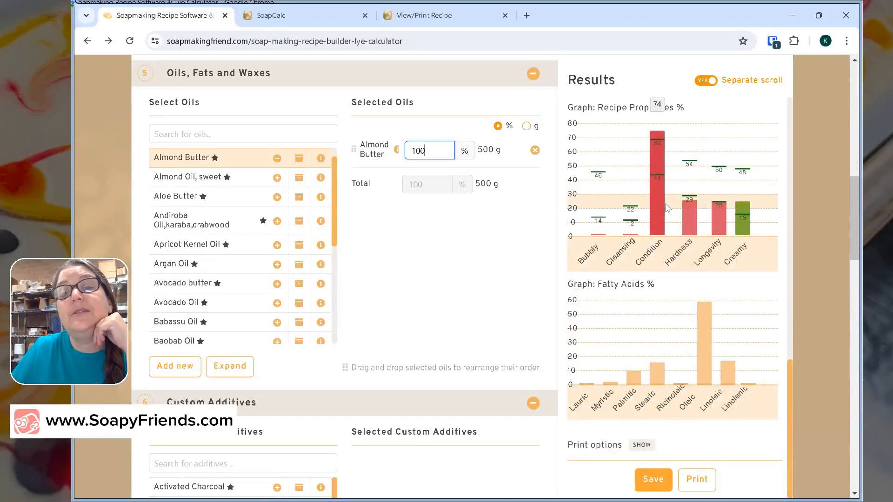
scroll(710, 227, down, 1)
scroll(710, 227, up, 15)
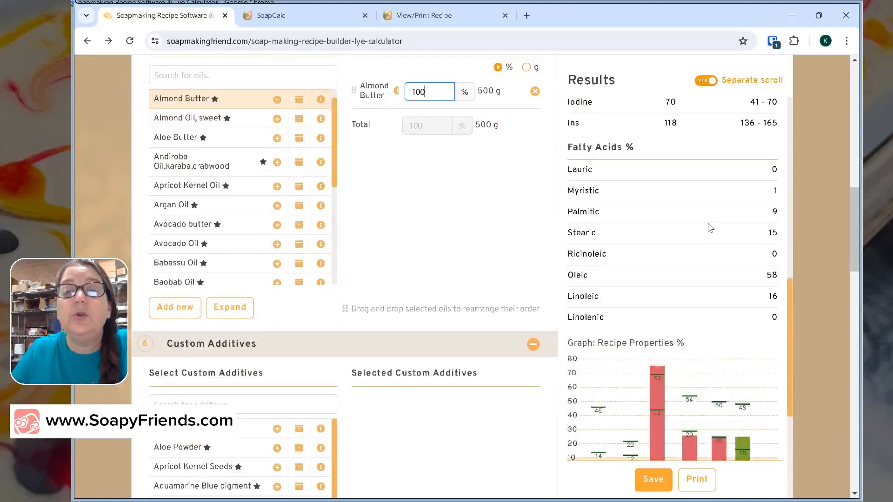
scroll(710, 227, down, 2)
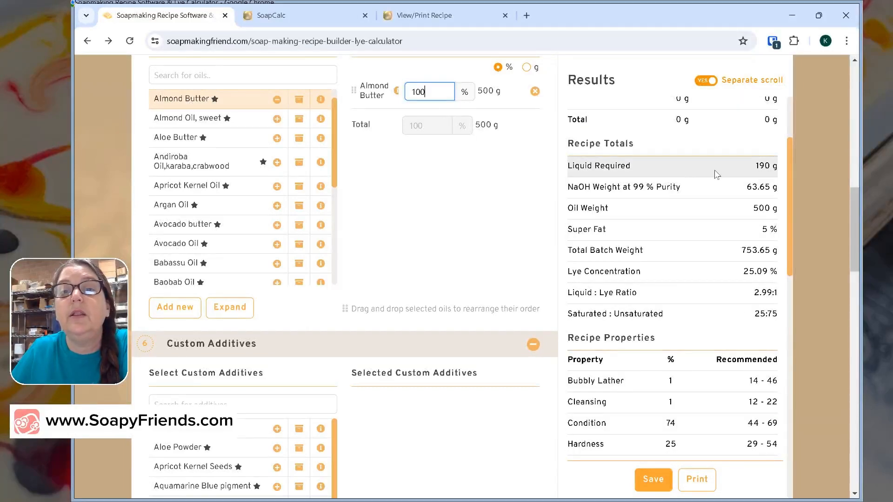
scroll(730, 218, down, 2)
scroll(732, 220, down, 1)
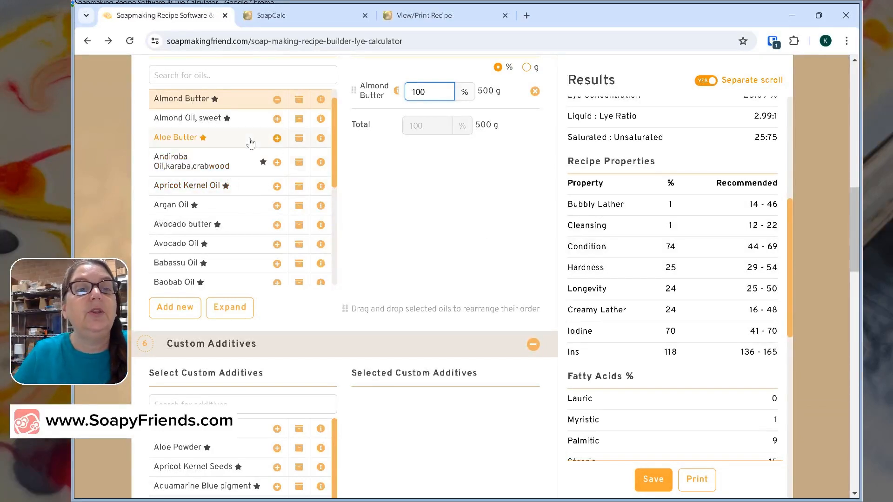
- Search the oils for "coc" and add Coconut Oil, 76 deg to the recipe
click(235, 74)
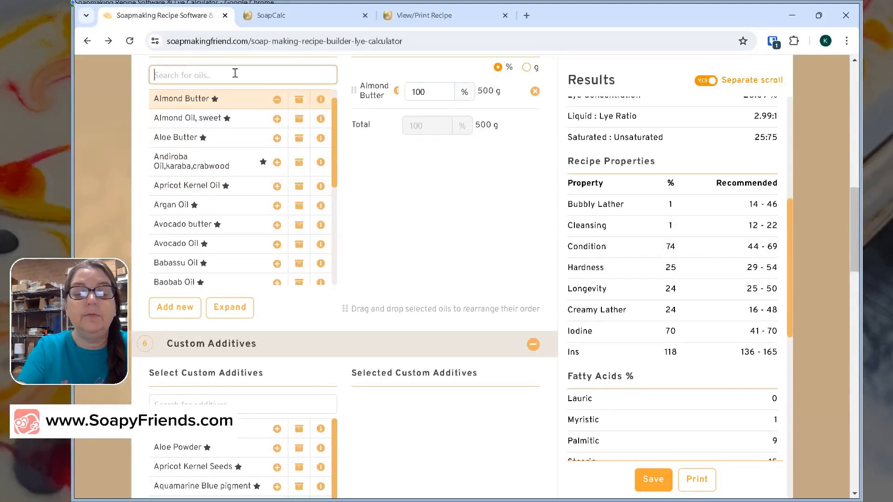
text(co)
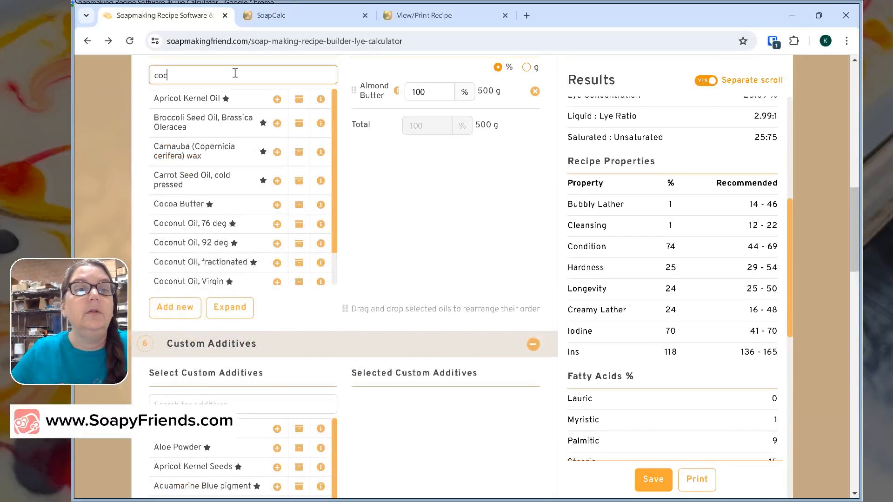
text(c)
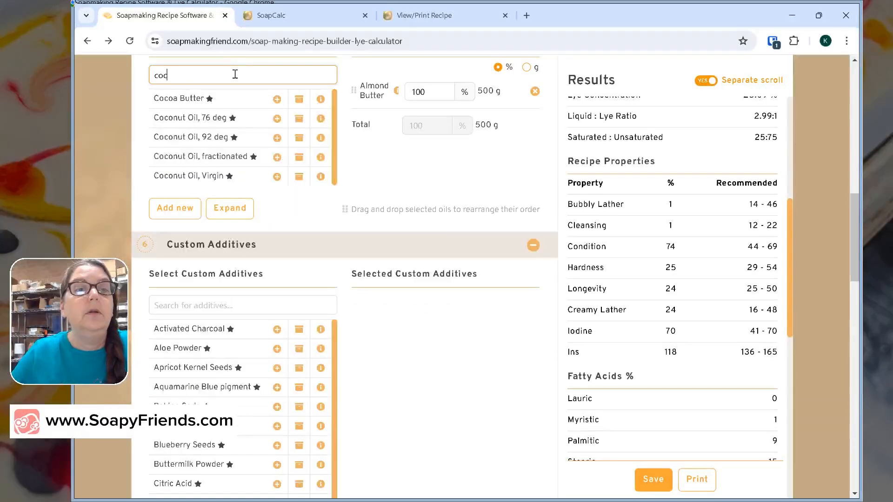
click(193, 122)
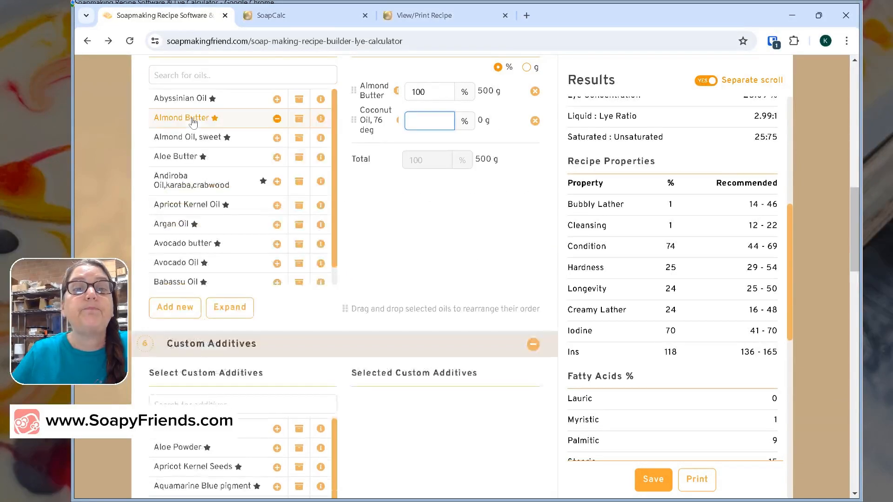
- Set Almond Butter to 10% and Coconut Oil, 76 deg to 90% of the recipe's oils
double_click(441, 91)
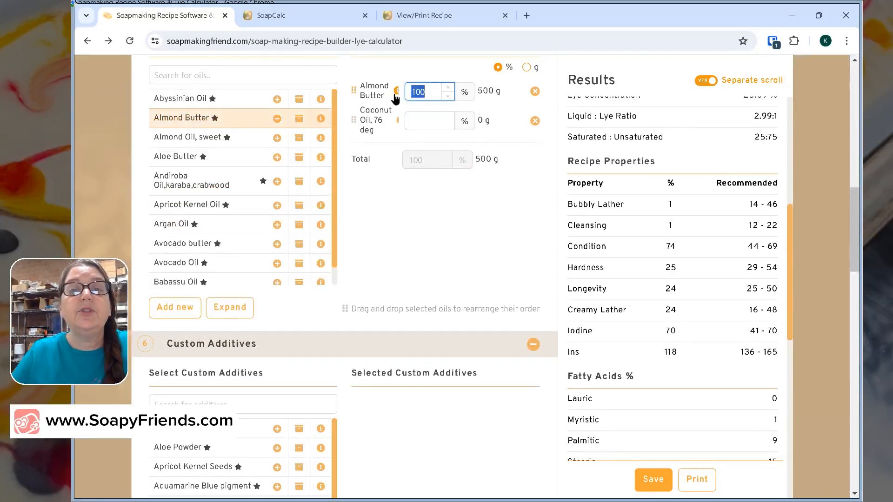
text(10)
click(421, 123)
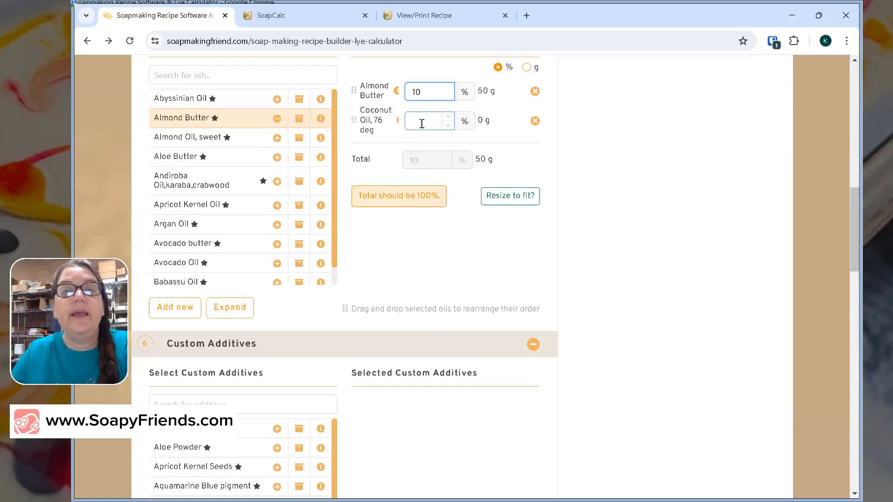
text(90)
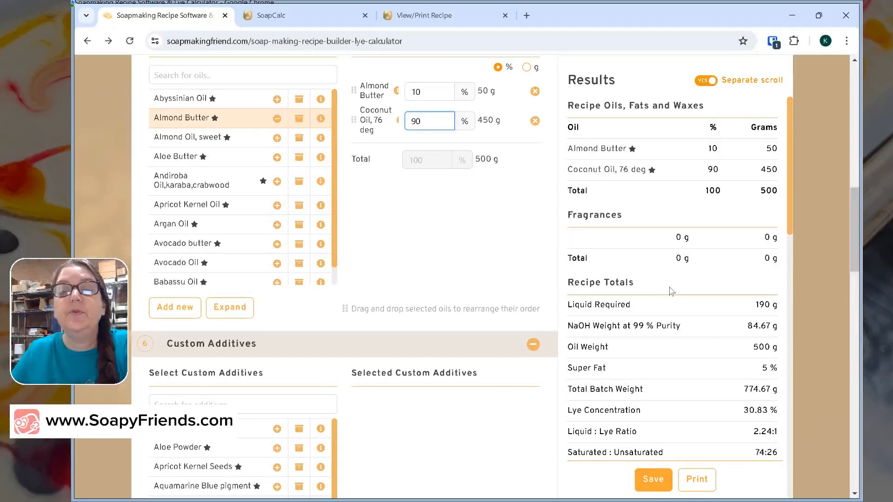
- Review the recipe results for the two-oil blend, including totals, properties against recommended ranges, fatty acids and both graphs
scroll(670, 291, down, 1)
scroll(670, 291, down, 1)
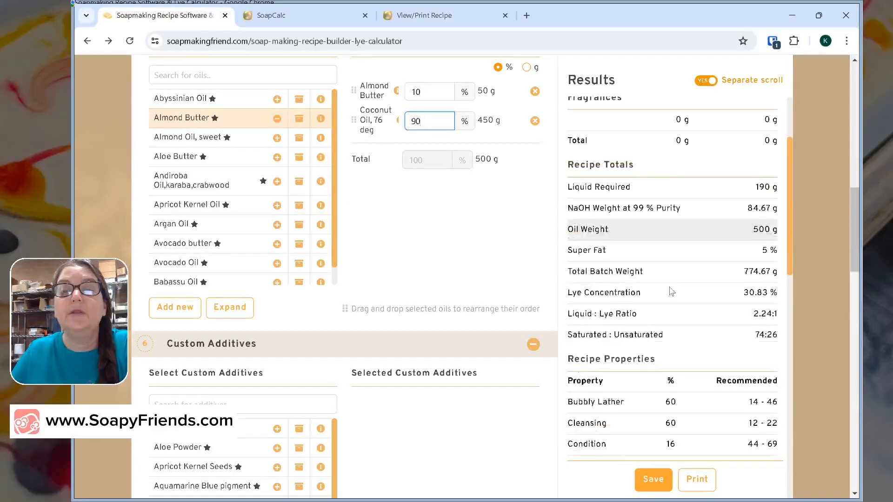
scroll(670, 291, up, 8)
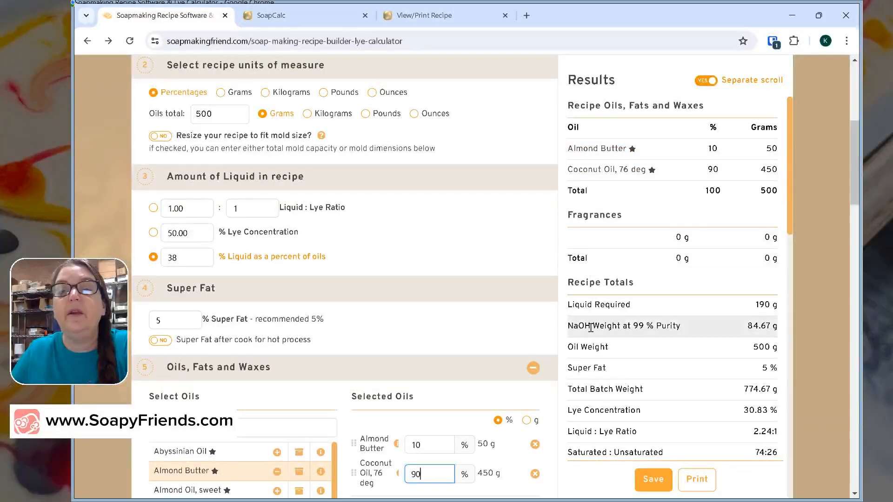
scroll(586, 326, down, 1)
scroll(700, 338, down, 1)
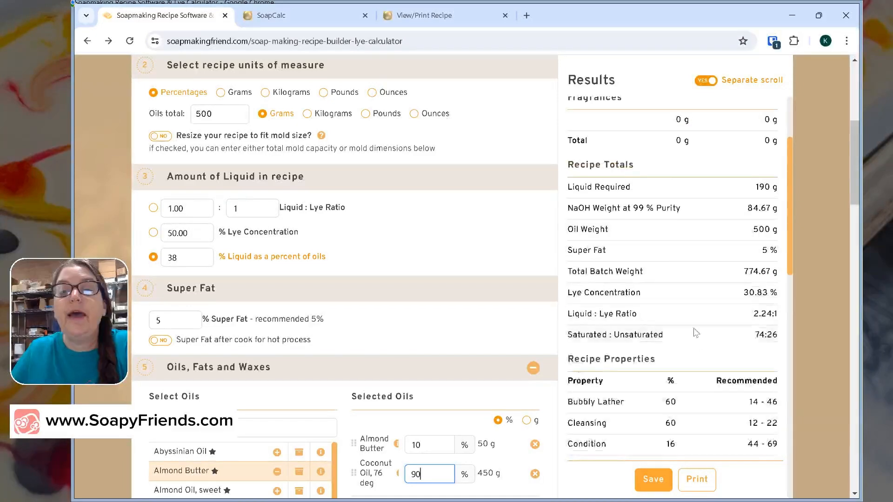
scroll(674, 316, down, 1)
scroll(674, 319, down, 2)
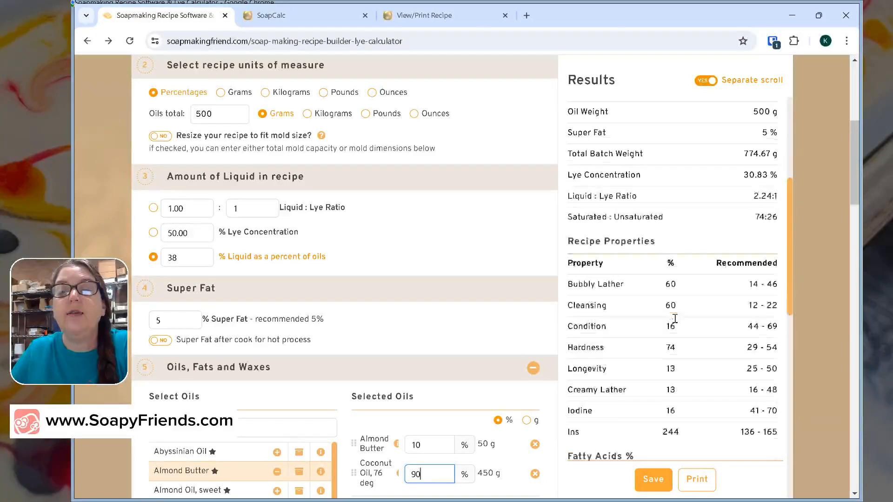
scroll(678, 279, down, 6)
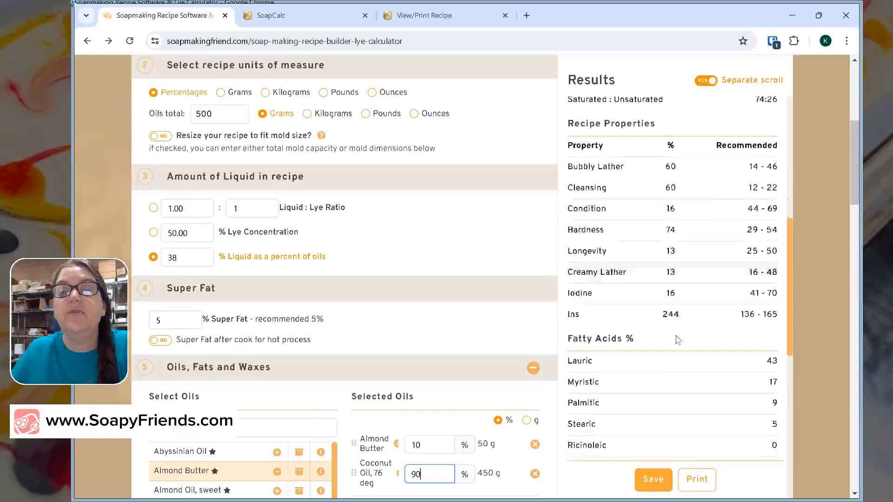
mouse_move(599, 316)
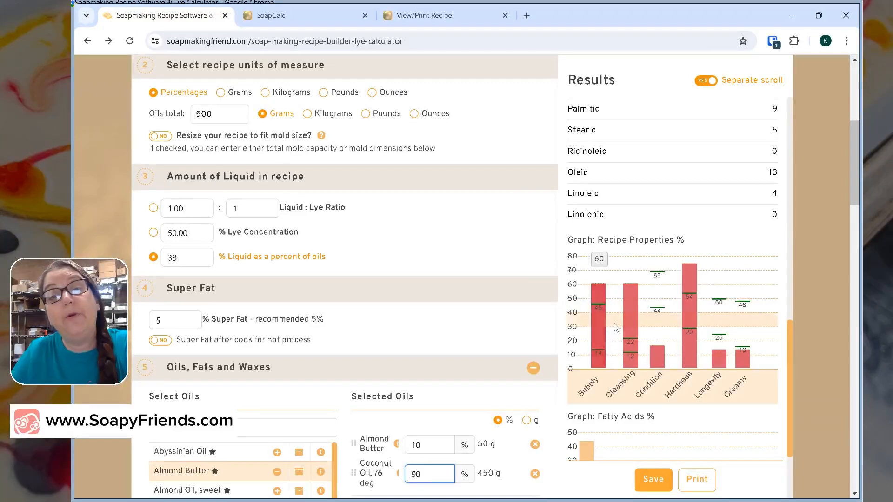
mouse_move(629, 330)
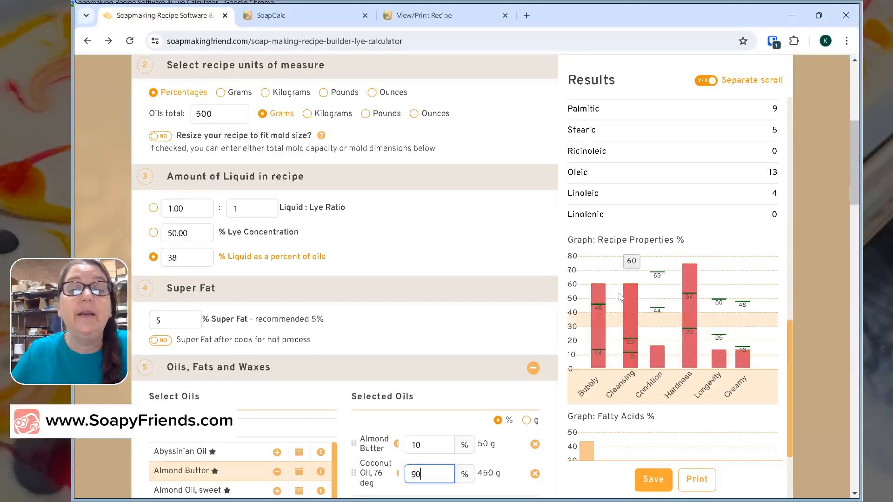
scroll(683, 259, down, 3)
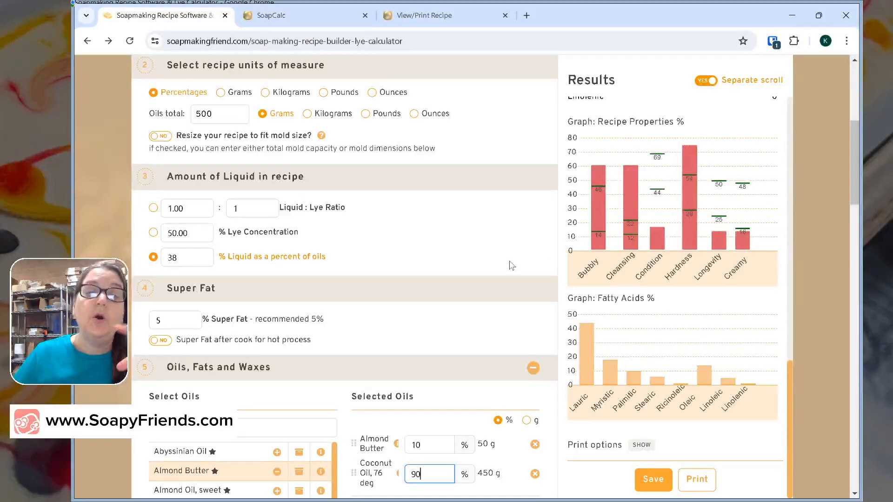
- Browse the full list of available oils, fats and waxes
scroll(512, 265, down, 4)
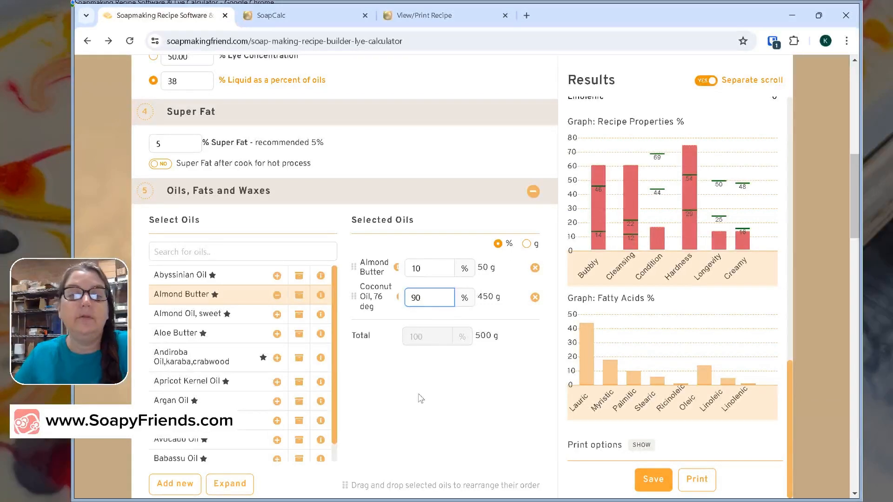
scroll(415, 394, down, 1)
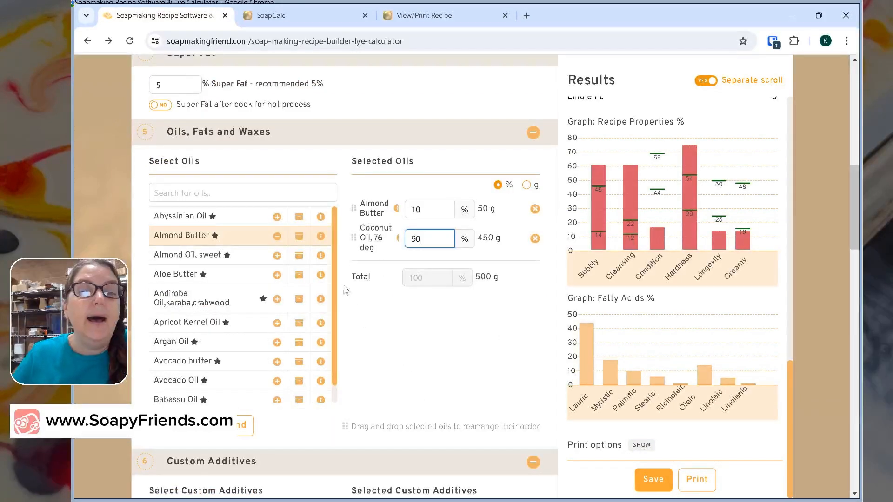
scroll(336, 288, down, 5)
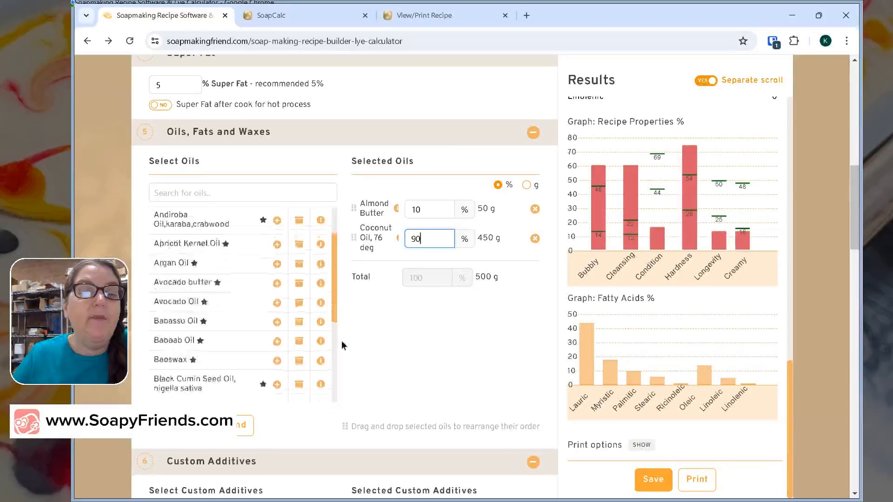
scroll(357, 399, down, 5)
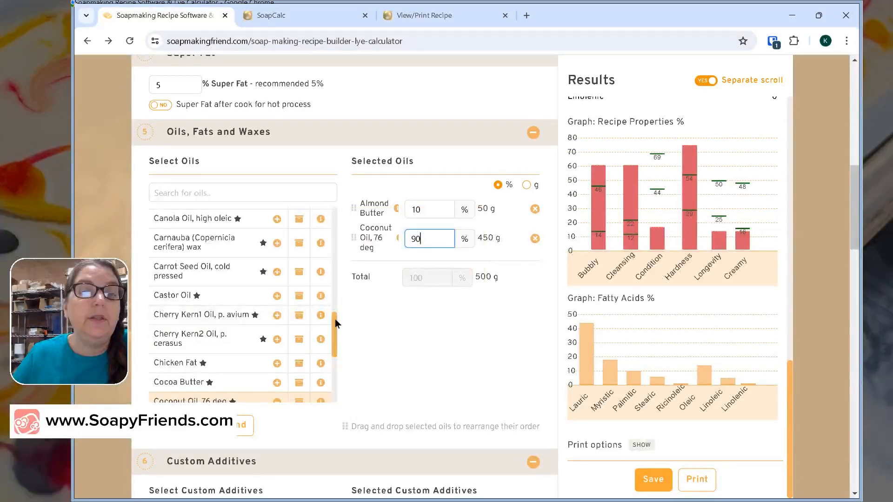
scroll(335, 319, down, 10)
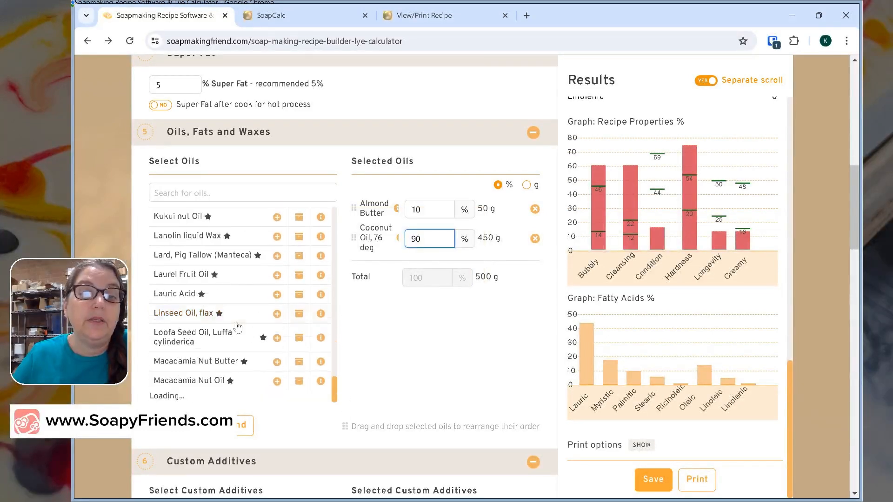
scroll(238, 328, down, 12)
scroll(277, 256, up, 9)
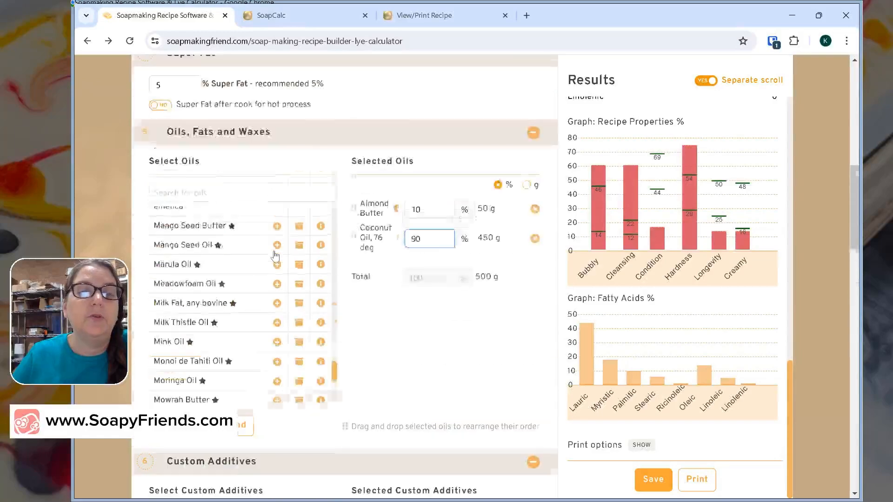
scroll(274, 255, down, 3)
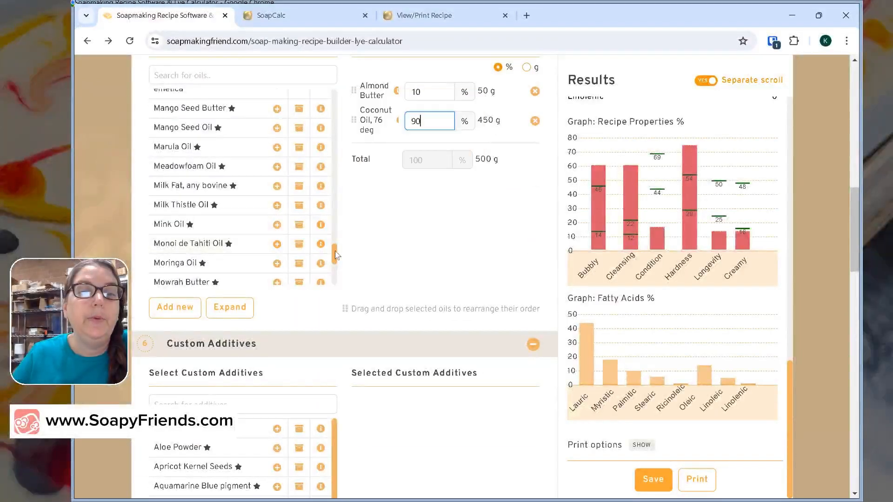
scroll(334, 274, down, 8)
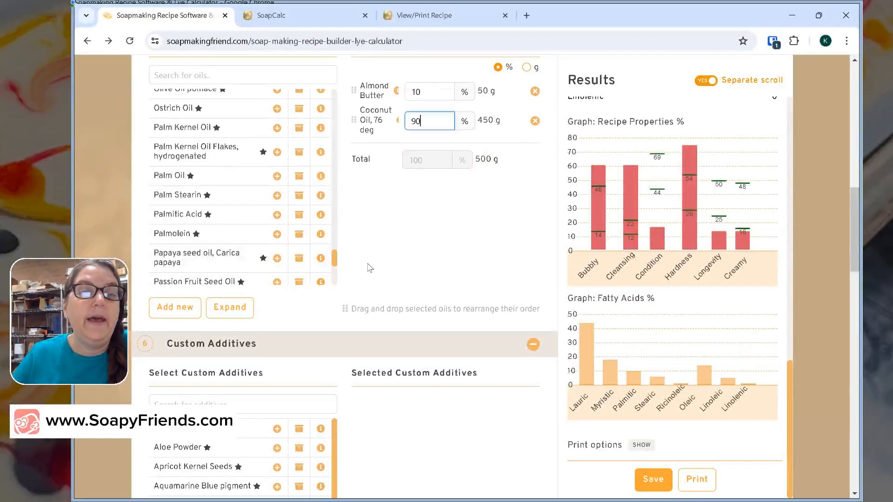
scroll(335, 265, down, 4)
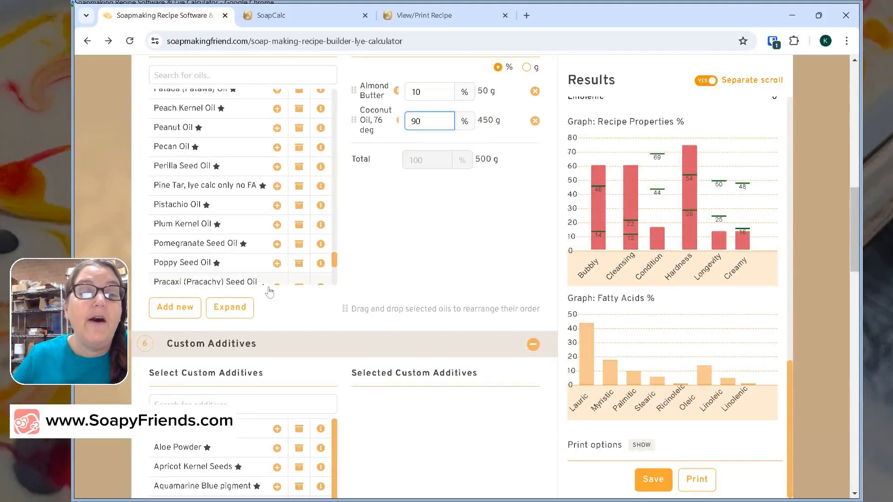
- Examine the fields for adding a new custom oil, including name, INCI name, fatty acids and Sap, and close the form without saving
click(195, 315)
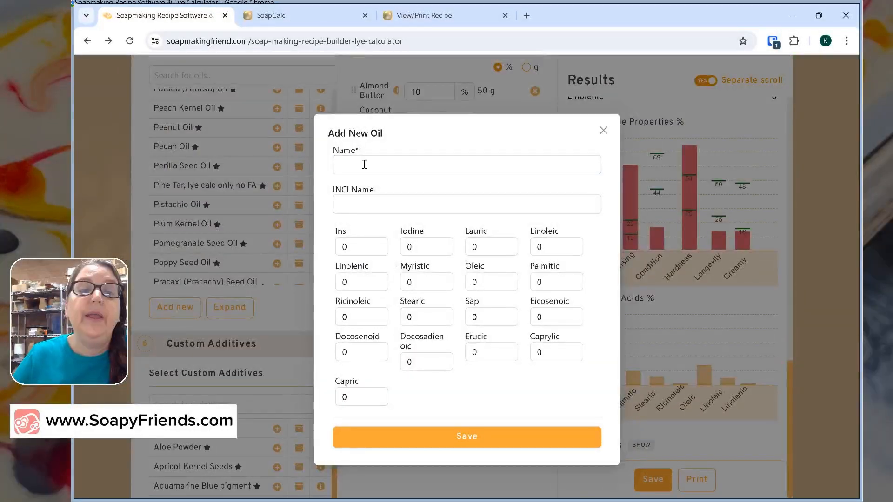
click(364, 164)
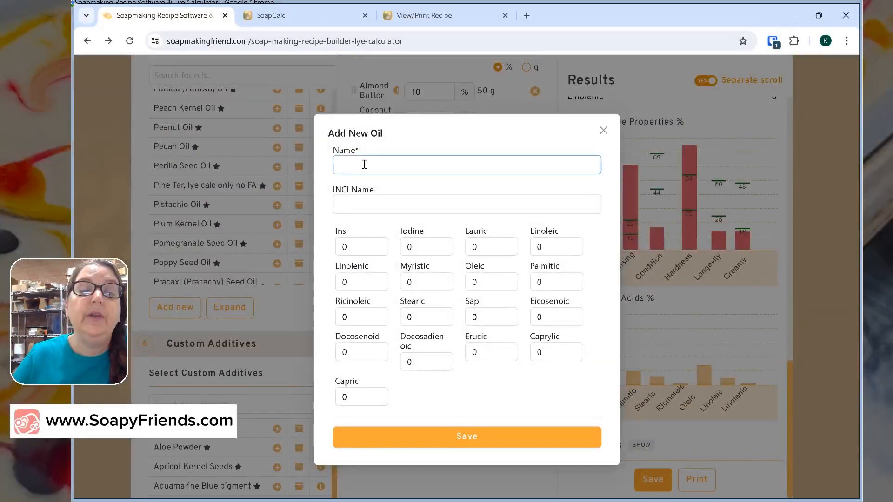
click(359, 205)
click(367, 248)
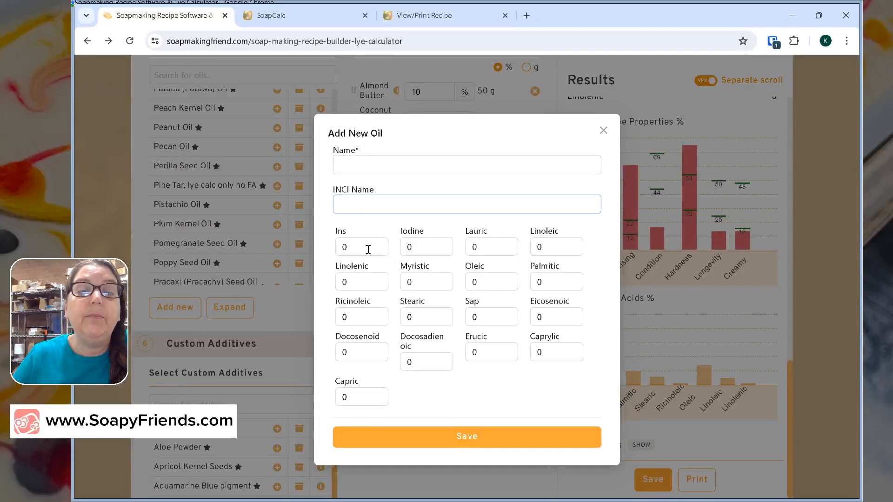
click(540, 249)
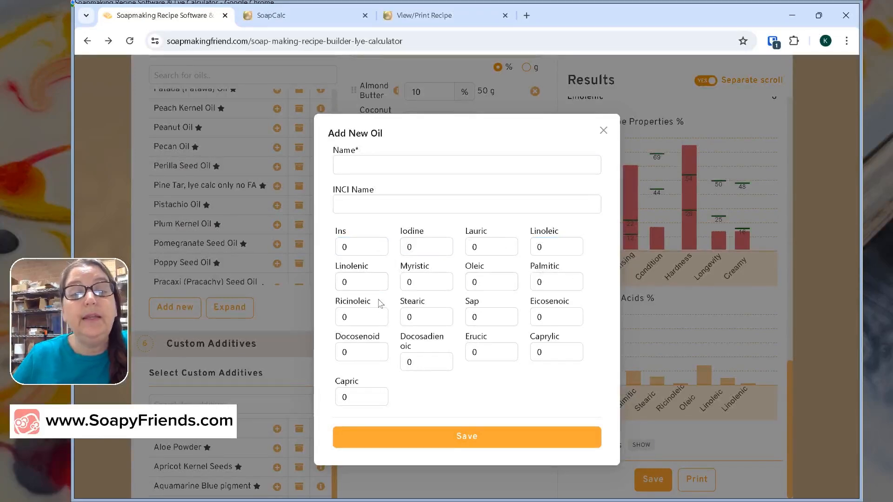
click(510, 324)
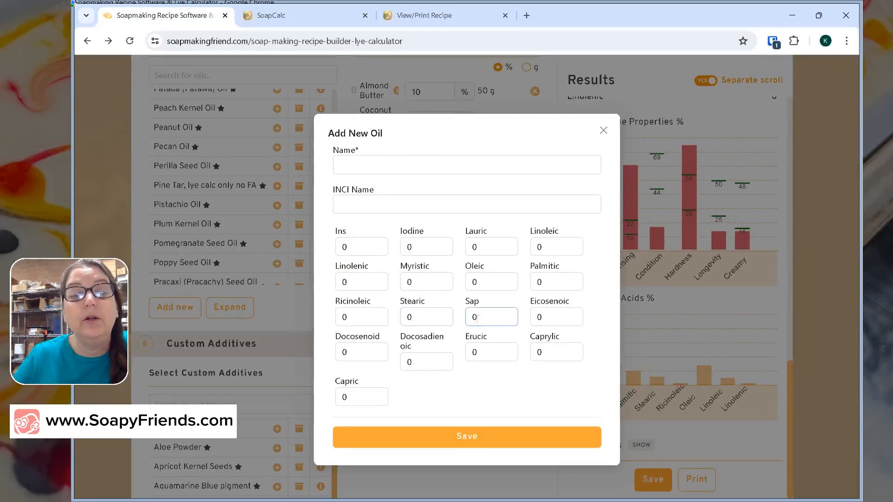
drag(477, 318, 468, 318)
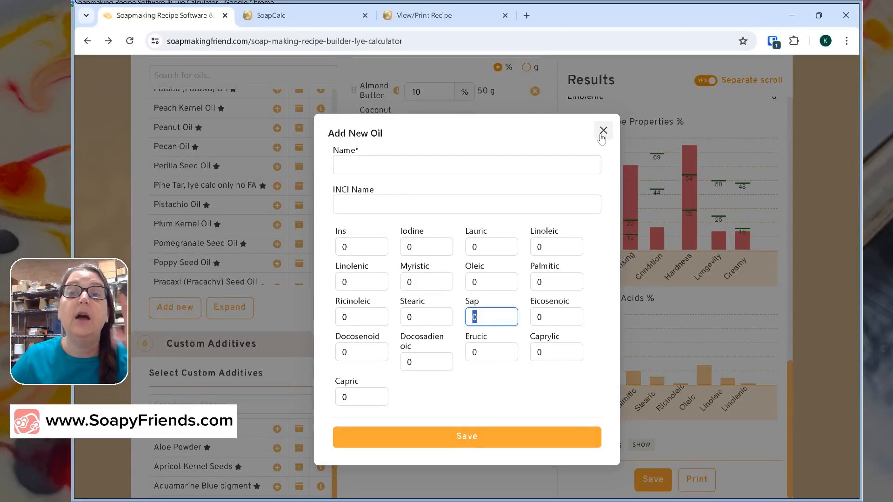
click(475, 160)
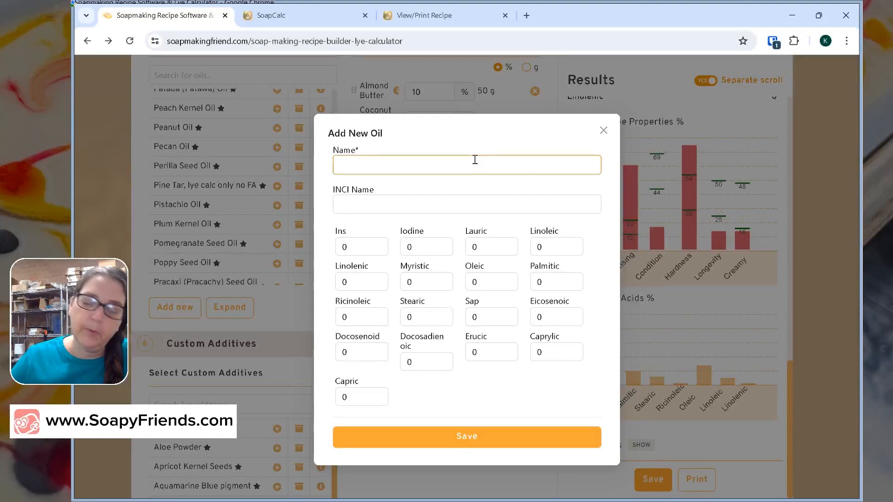
click(603, 131)
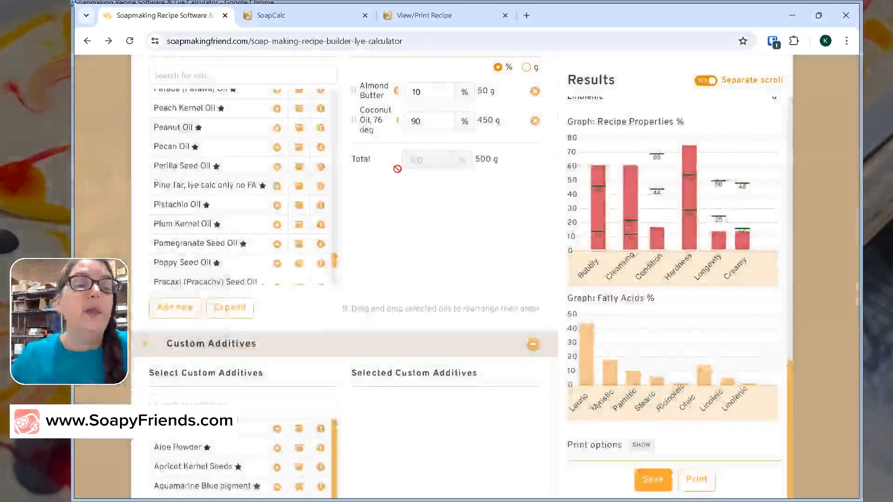
- Check Plum Kernel Oil's property details and remove Almond Butter from the selected oils
mouse_move(320, 229)
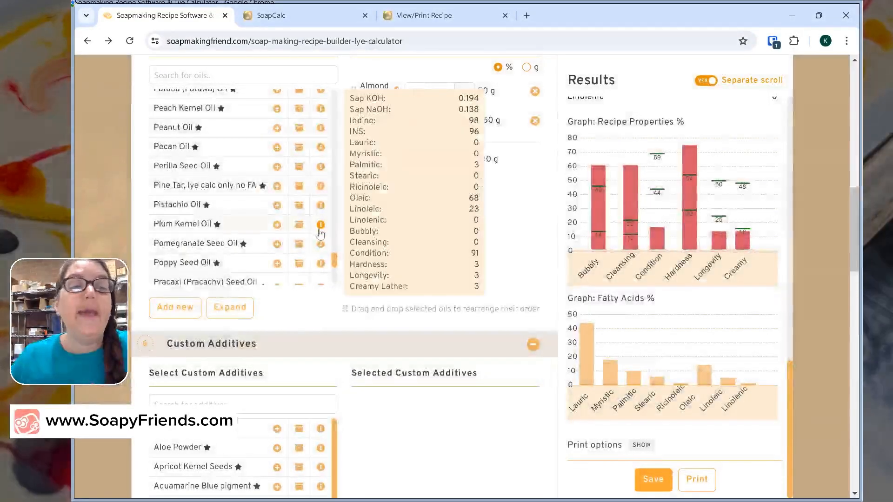
scroll(325, 254, up, 4)
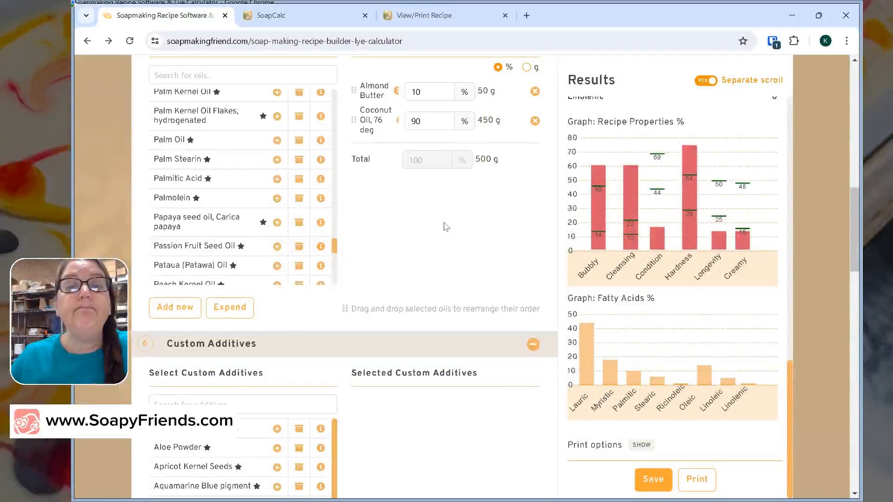
scroll(446, 227, up, 3)
click(535, 210)
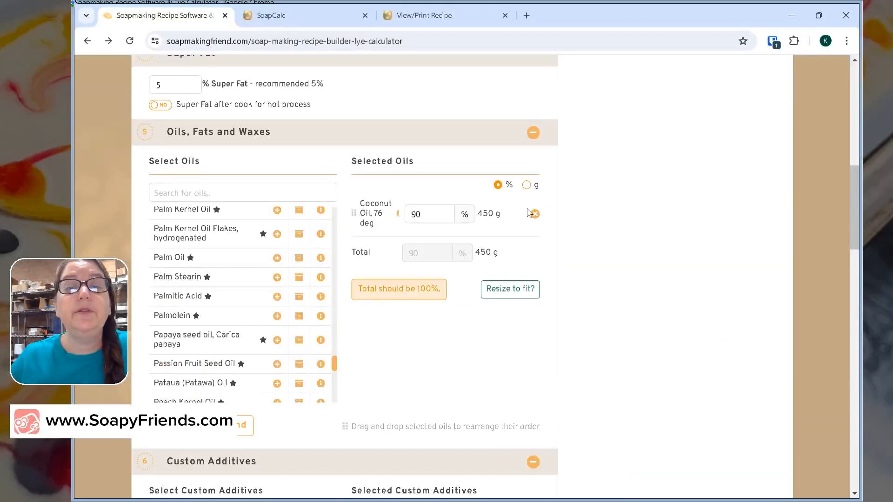
- Set Coconut Oil, 76 deg to 100% of the selected oils and check the recipe properties against the recommended ranges
drag(368, 291, 431, 290)
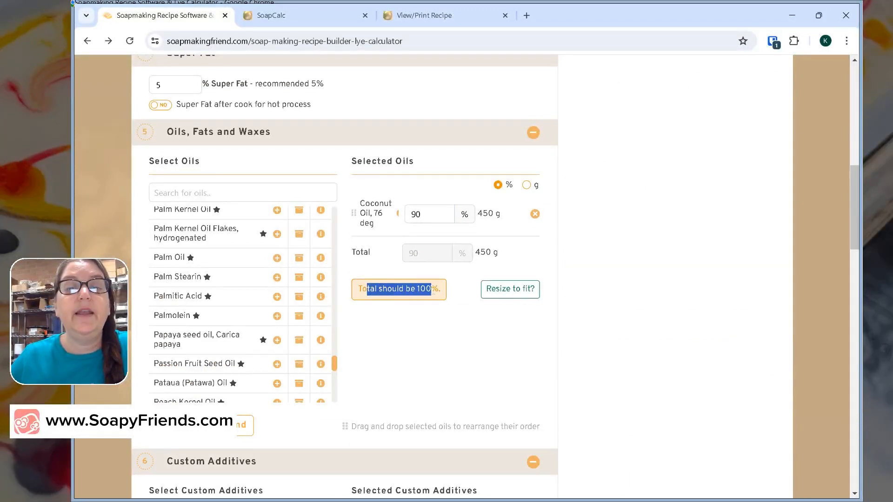
click(415, 214)
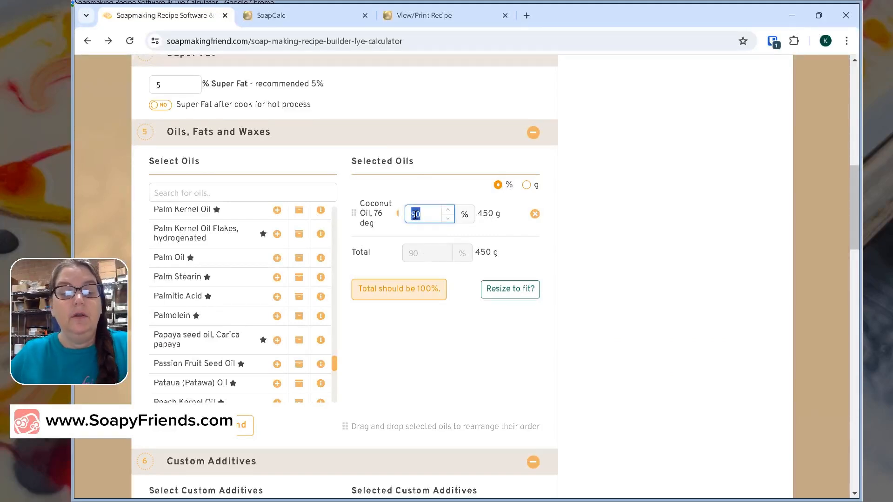
text(100)
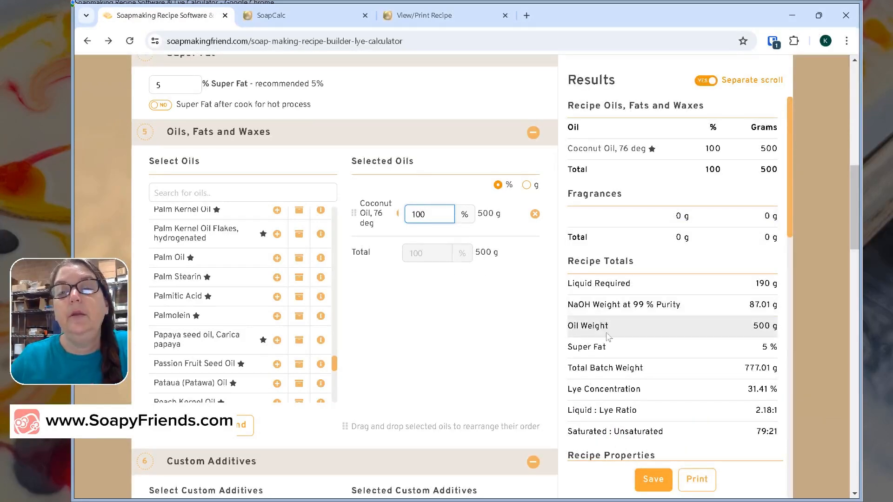
scroll(613, 350, down, 3)
scroll(613, 350, down, 3)
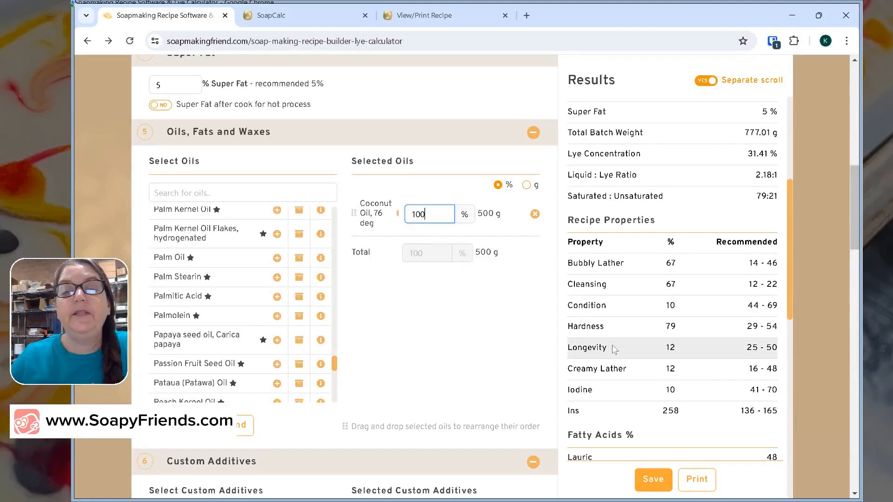
- Add Activated Charcoal, Buttermilk Powder and Clay to the recipe's custom additives
scroll(425, 304, down, 4)
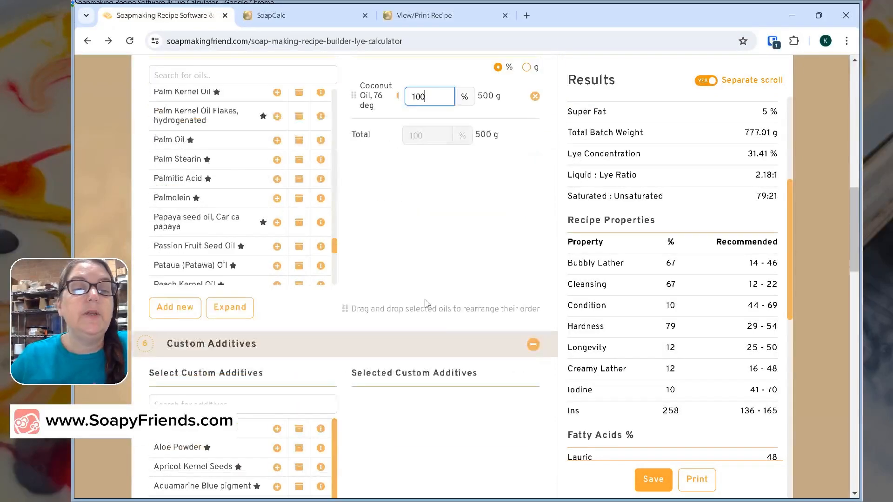
scroll(427, 304, down, 1)
scroll(427, 304, down, 1)
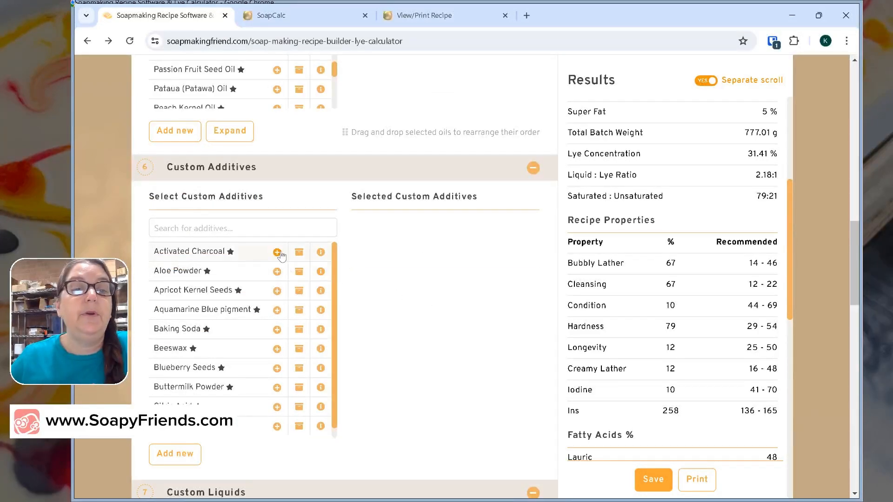
click(278, 253)
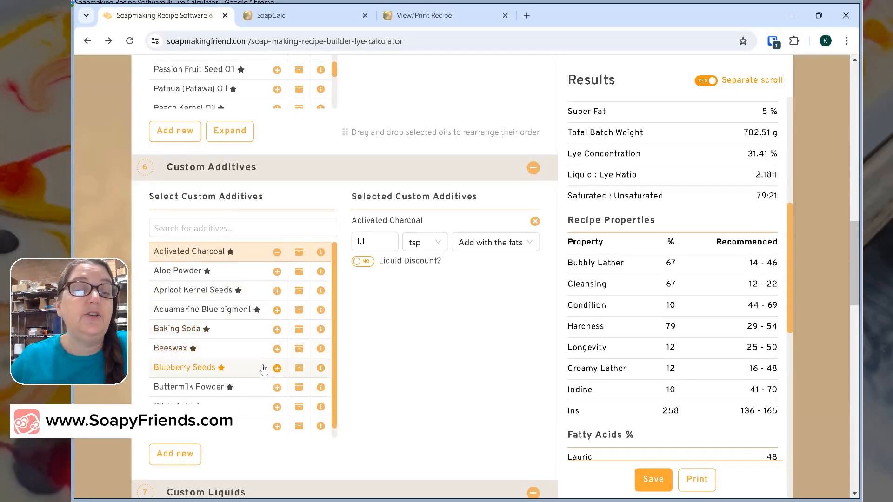
click(278, 389)
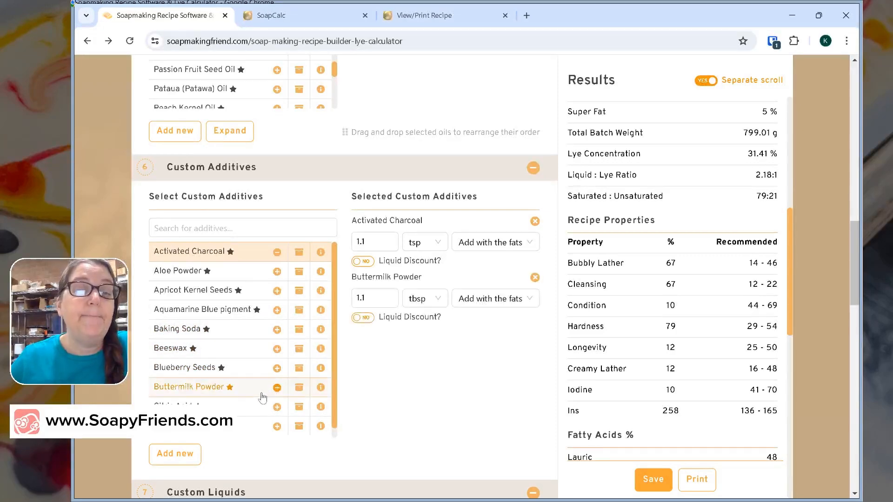
scroll(272, 396, down, 1)
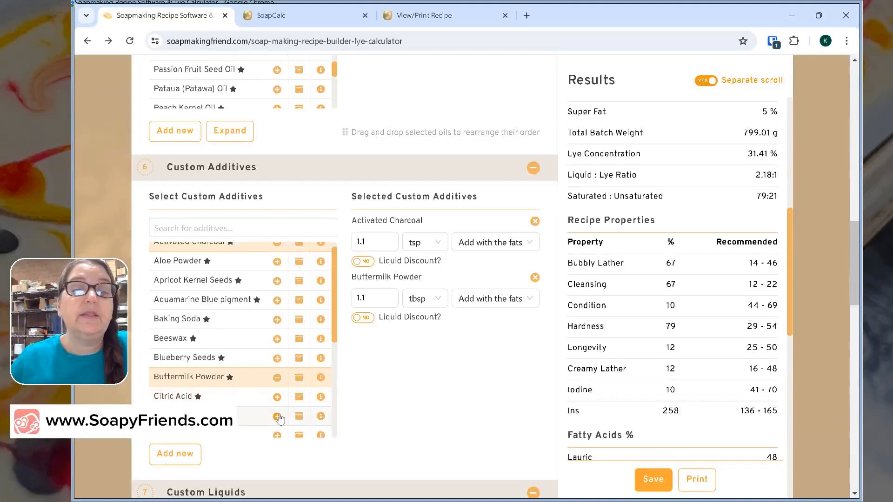
click(278, 416)
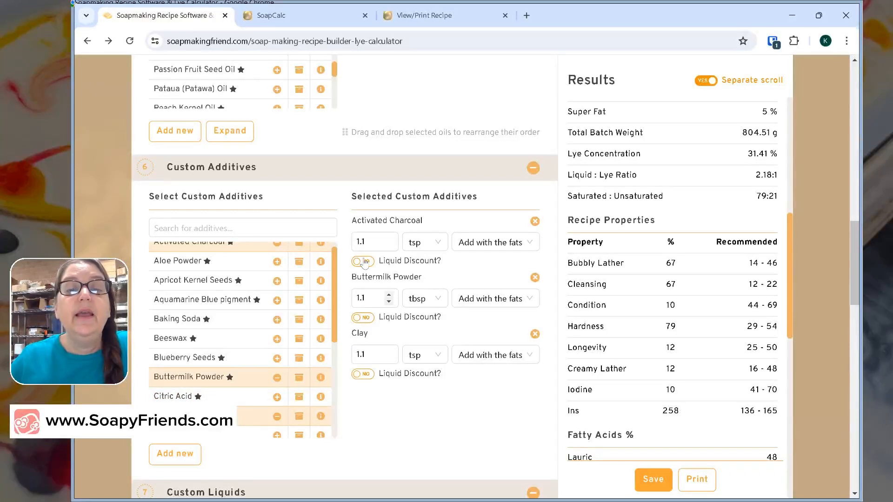
- Set the additive timing: Activated Charcoal with the fats, Buttermilk Powder with the liquid, and Clay at trace
click(480, 247)
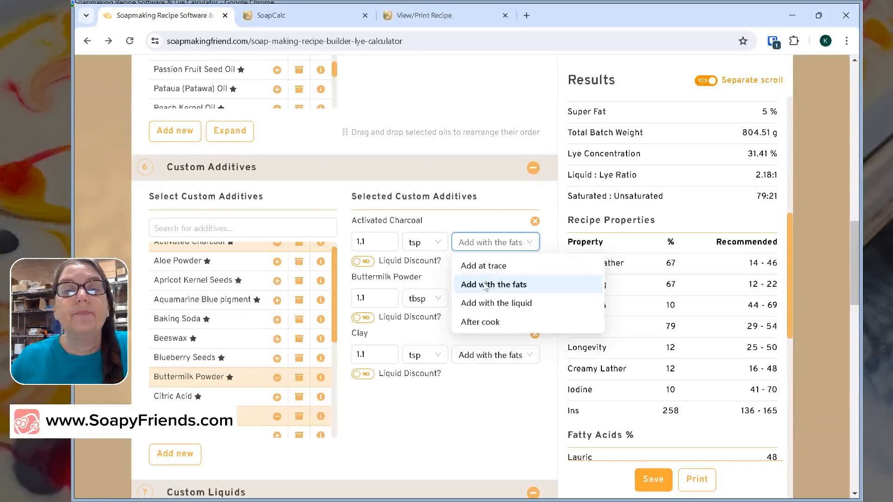
click(487, 286)
click(483, 299)
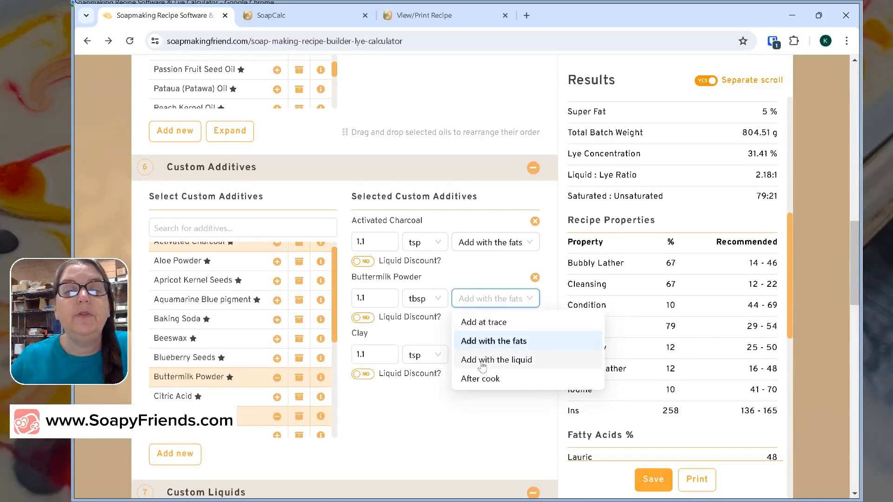
click(482, 367)
click(483, 356)
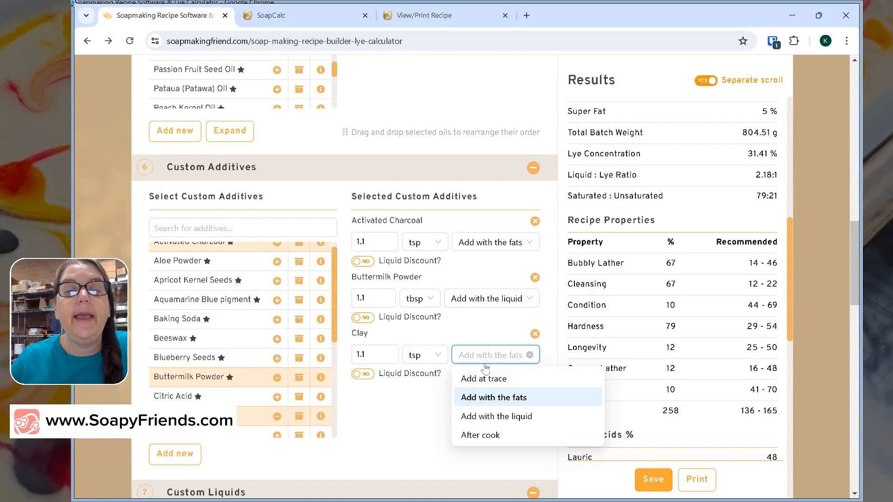
click(484, 379)
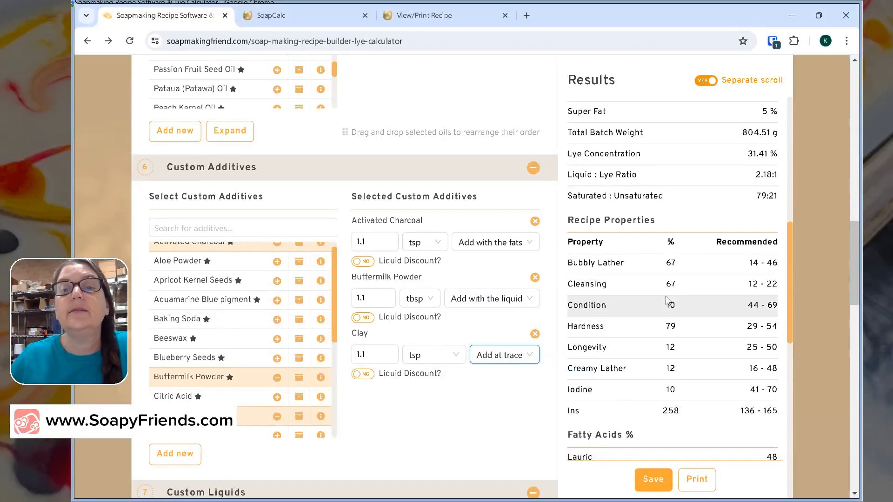
- Review the recipe graphs, properties and the additives grouped by when they are added in the results
scroll(668, 300, down, 10)
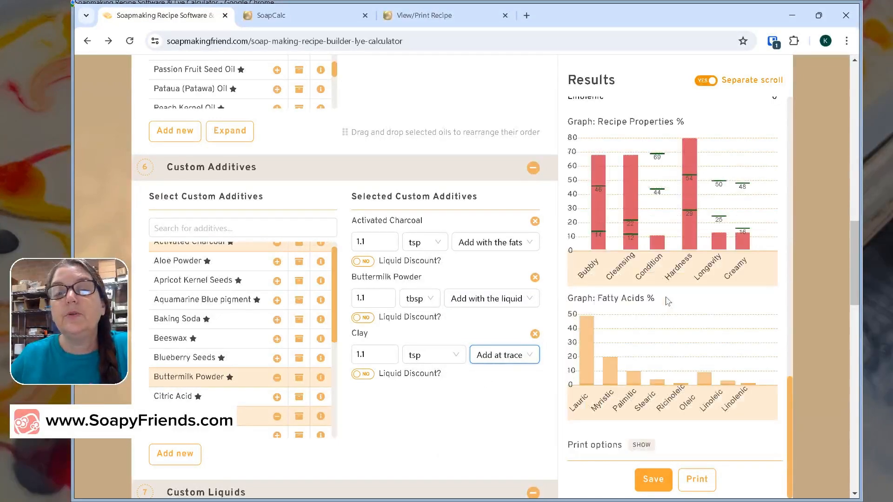
scroll(668, 300, up, 10)
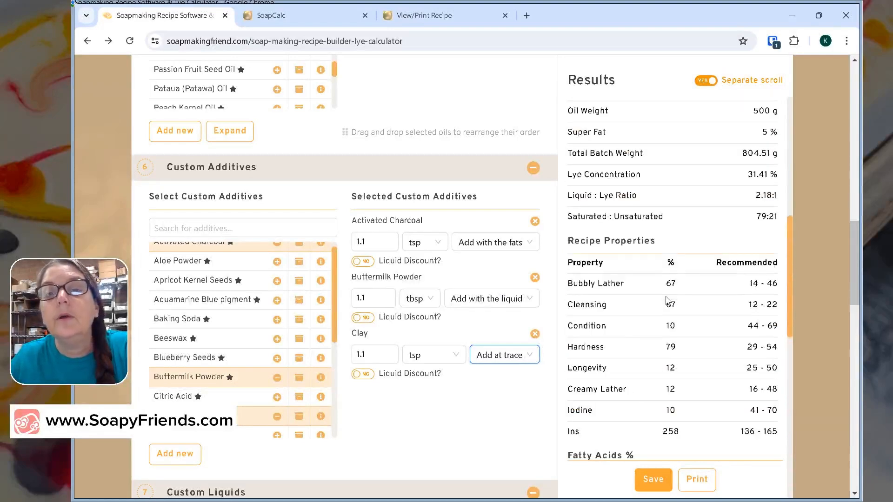
scroll(667, 300, up, 8)
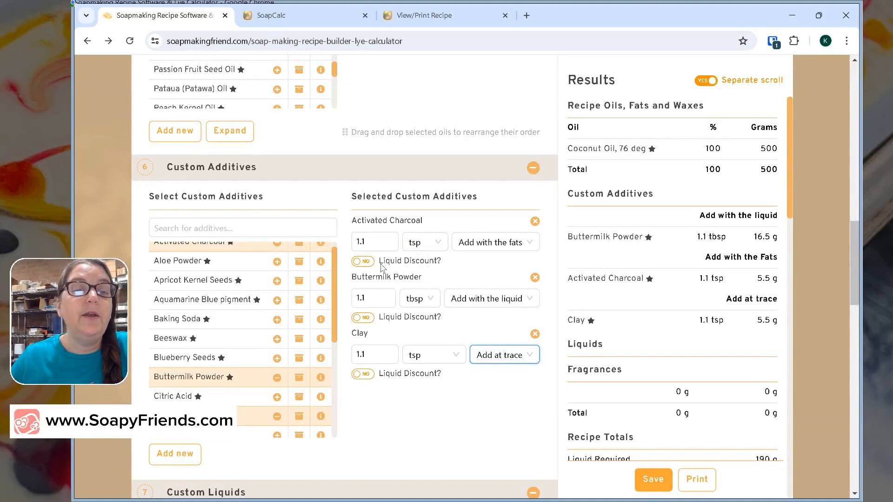
- Search the custom additives for "milk", add Goat's milk and turn on its liquid discount
scroll(279, 357, down, 6)
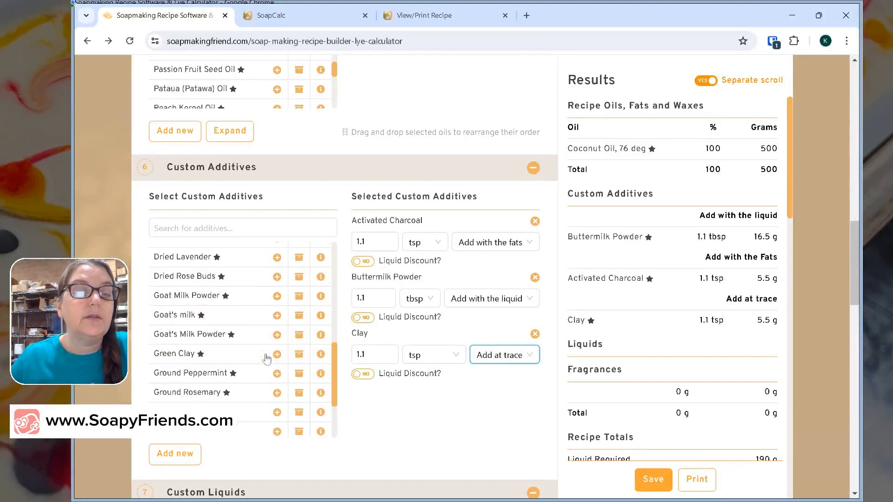
scroll(266, 358, down, 1)
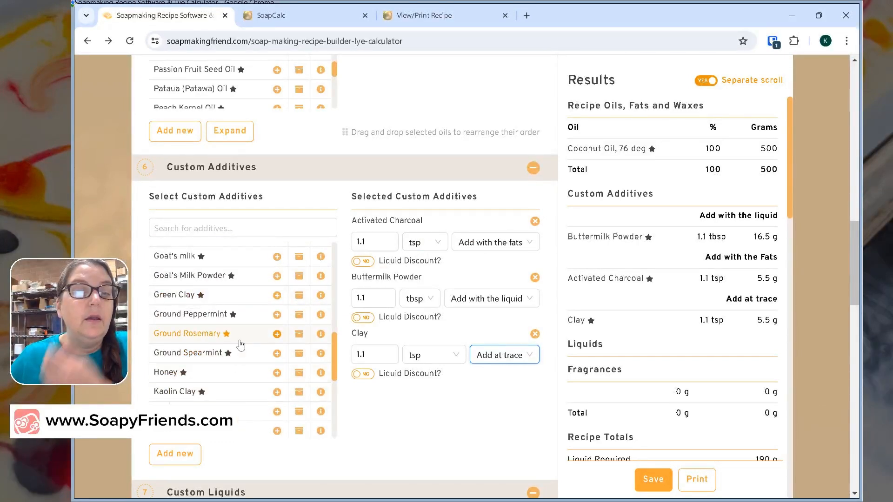
scroll(240, 344, down, 5)
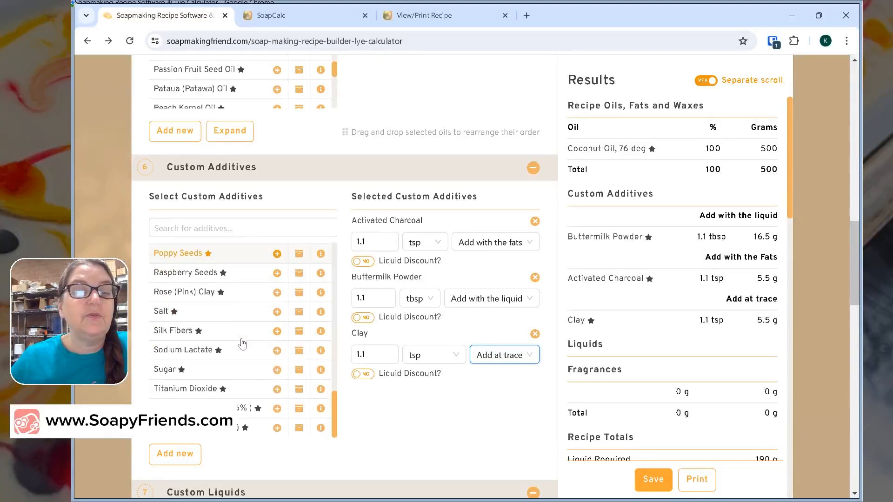
click(237, 224)
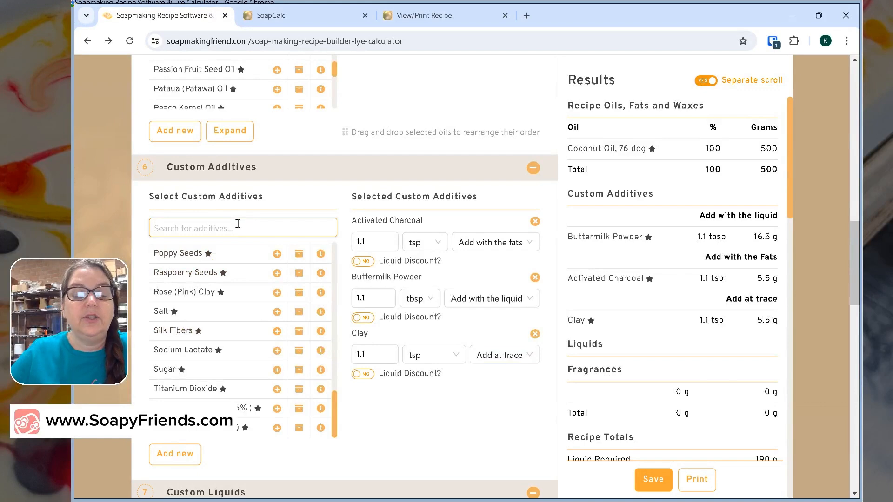
text(milk)
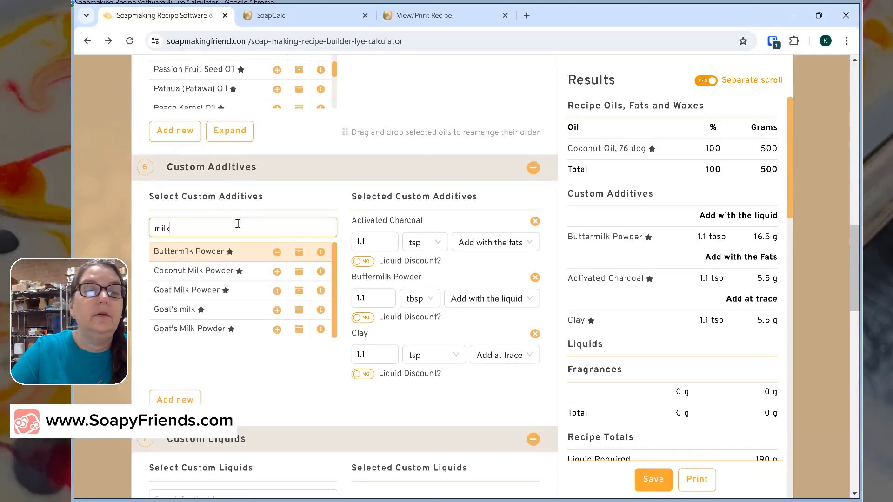
click(198, 310)
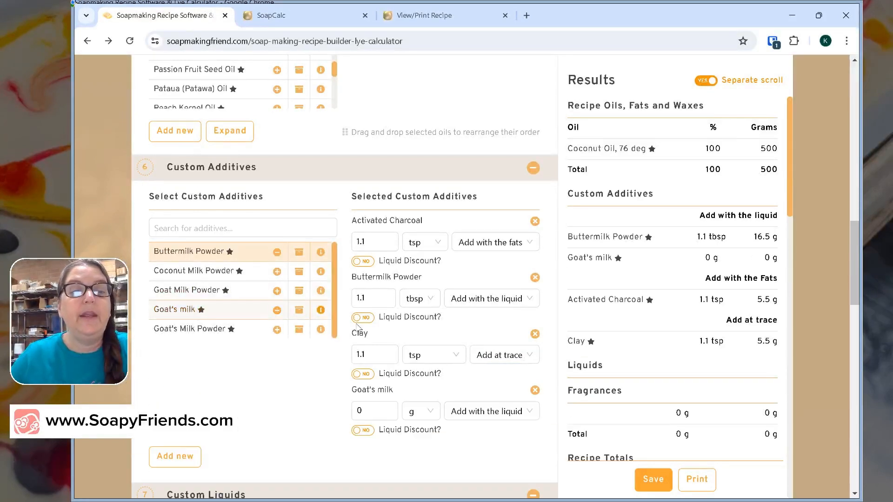
click(369, 432)
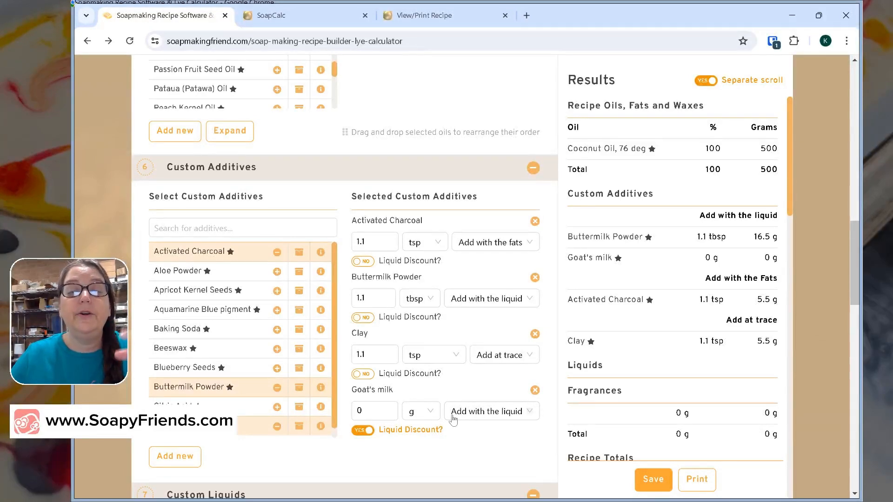
- Remove Goat's milk, Clay, Buttermilk Powder and Activated Charcoal from the selected custom additives
click(534, 392)
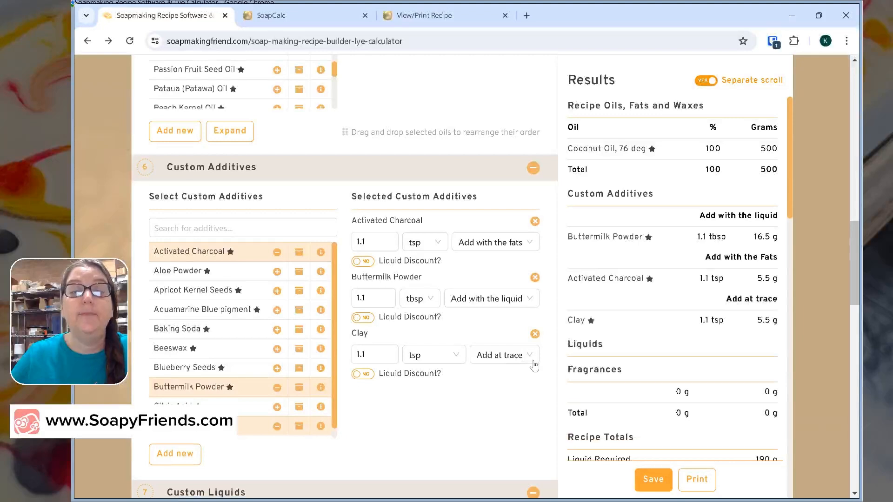
click(535, 334)
click(535, 278)
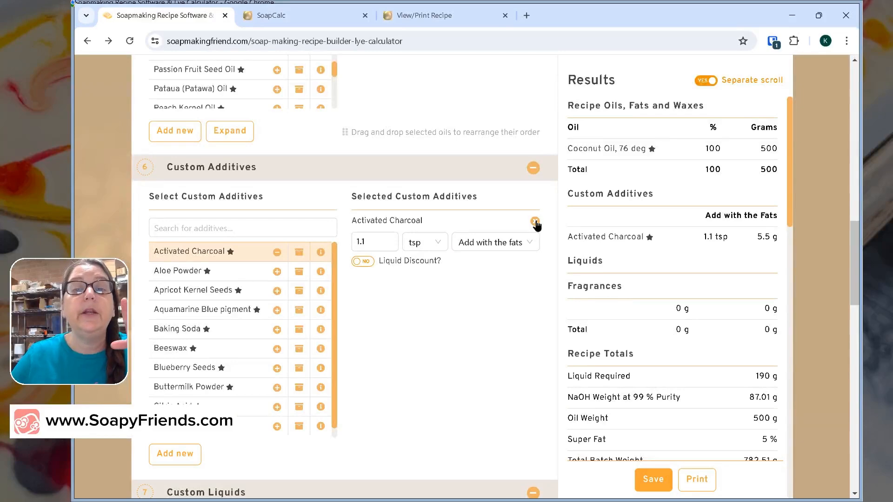
click(535, 222)
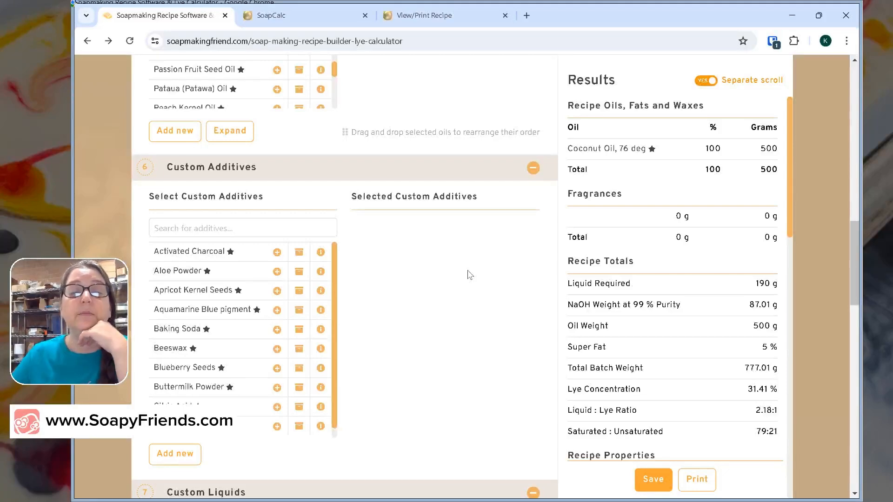
- Add Beer to the custom liquids with the liquid discount turned on
scroll(439, 307, down, 4)
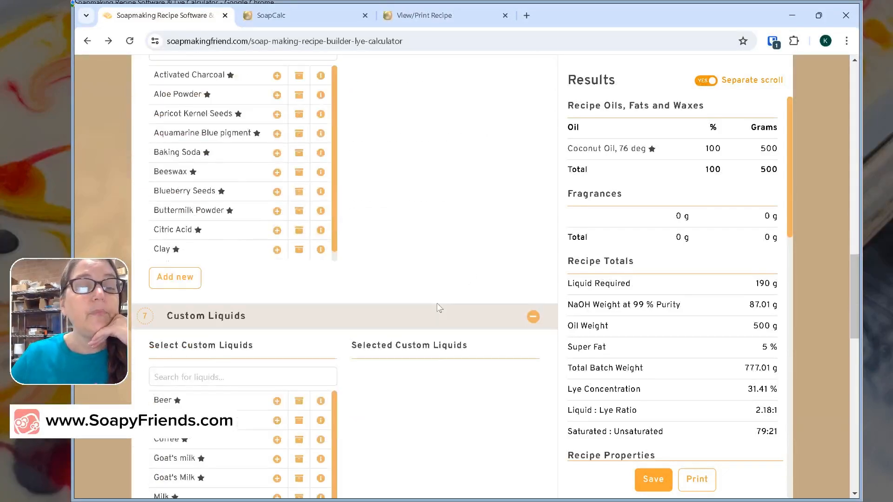
scroll(436, 307, down, 3)
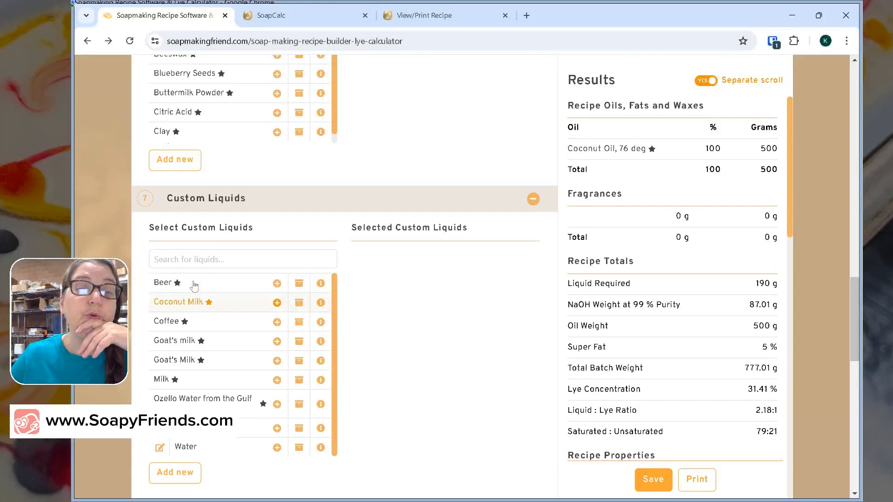
click(253, 286)
click(364, 293)
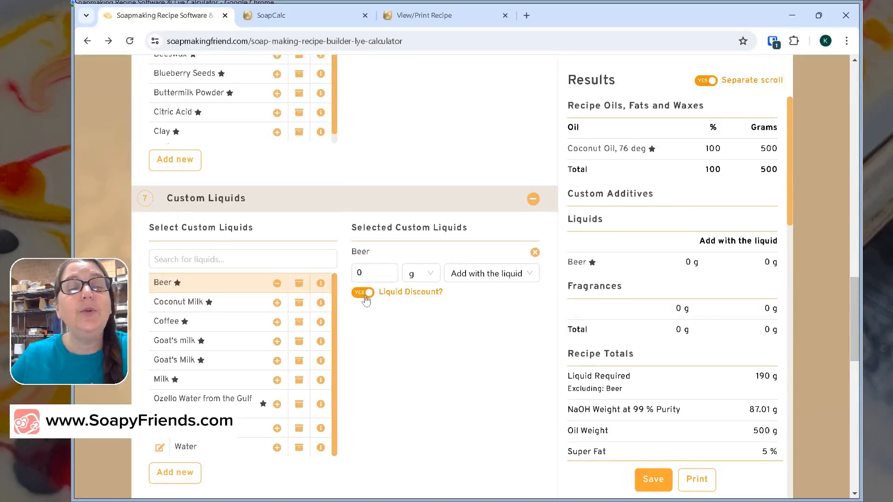
- Look through the available custom additives again and return to the Custom Liquids section with its selected Beer entry
scroll(366, 300, up, 5)
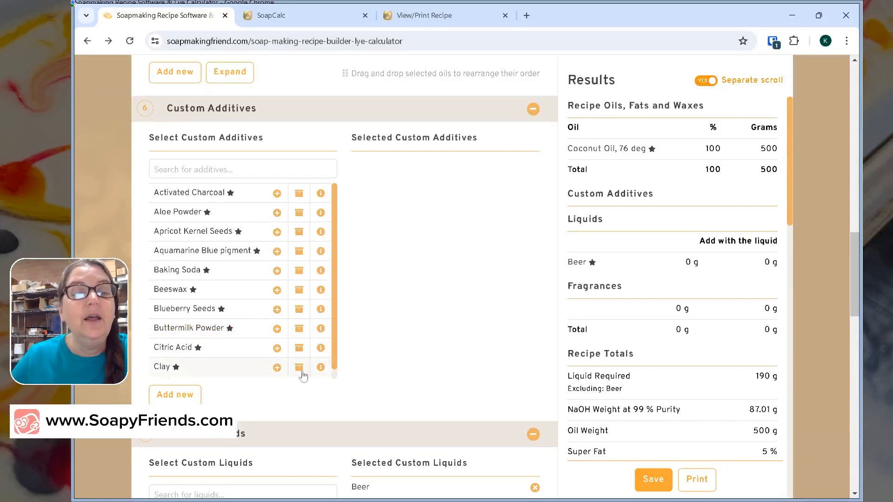
scroll(303, 376, down, 1)
scroll(303, 377, up, 1)
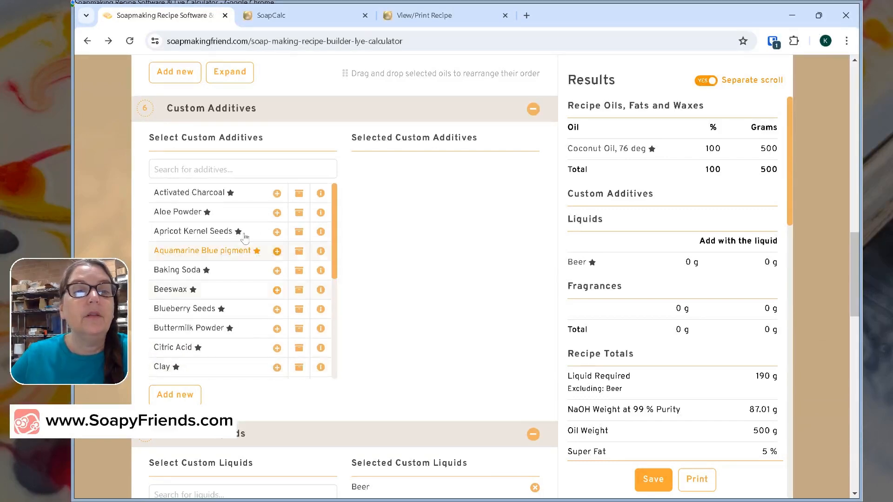
scroll(295, 309, down, 5)
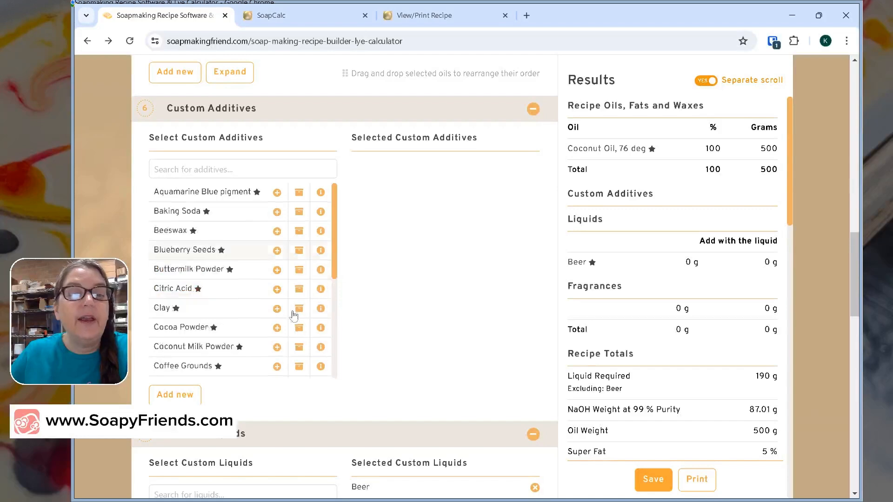
scroll(420, 388, down, 3)
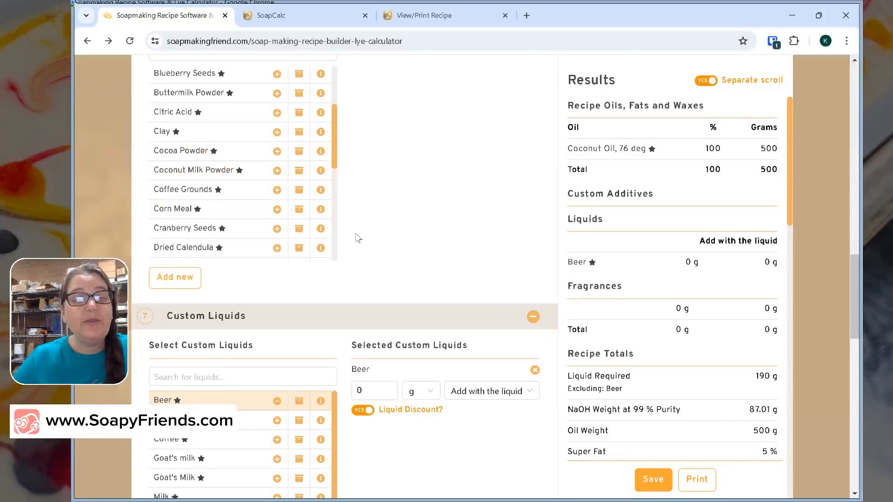
scroll(372, 238, down, 3)
scroll(375, 238, down, 3)
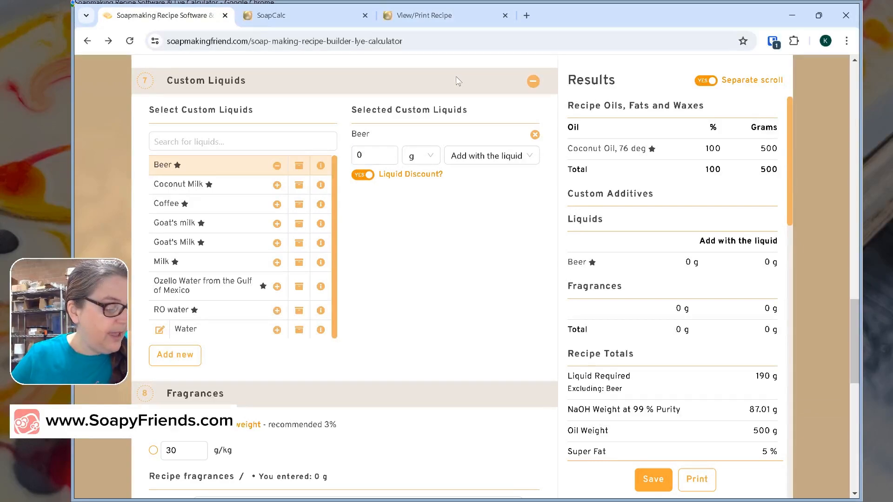
- Remove Beer from the selected custom liquids and collapse the Custom Liquids section
click(532, 82)
click(532, 83)
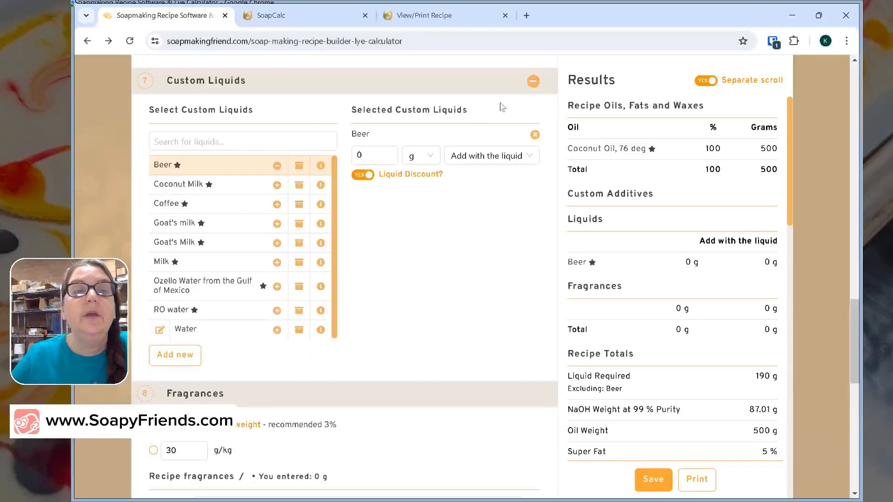
click(536, 135)
click(533, 82)
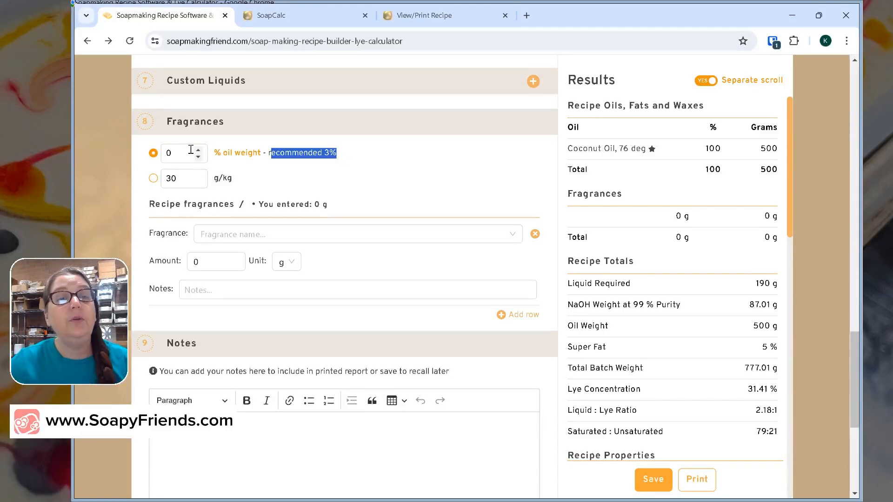
- Set the fragrance amount to 2 % of the oil weight
triple_click(292, 155)
click(292, 155)
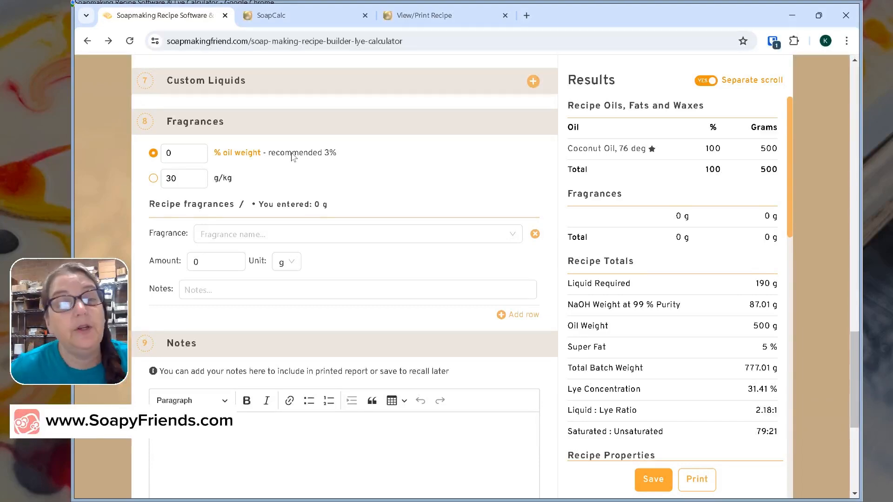
double_click(168, 150)
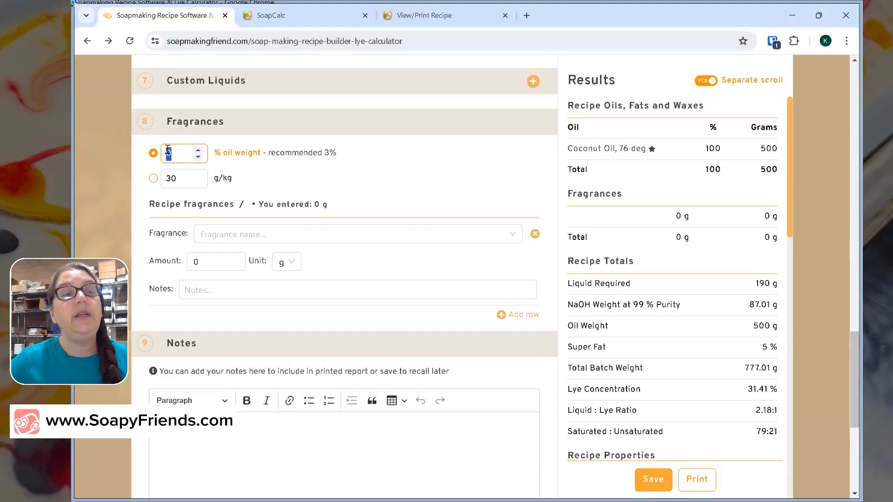
text(2)
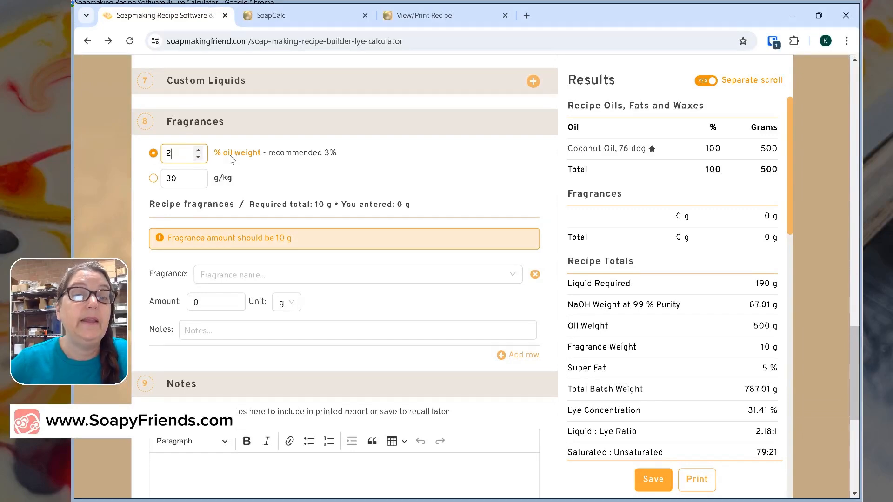
- Try the g/kg basis for the fragrance amount and return to the percentage of oil weight
click(153, 179)
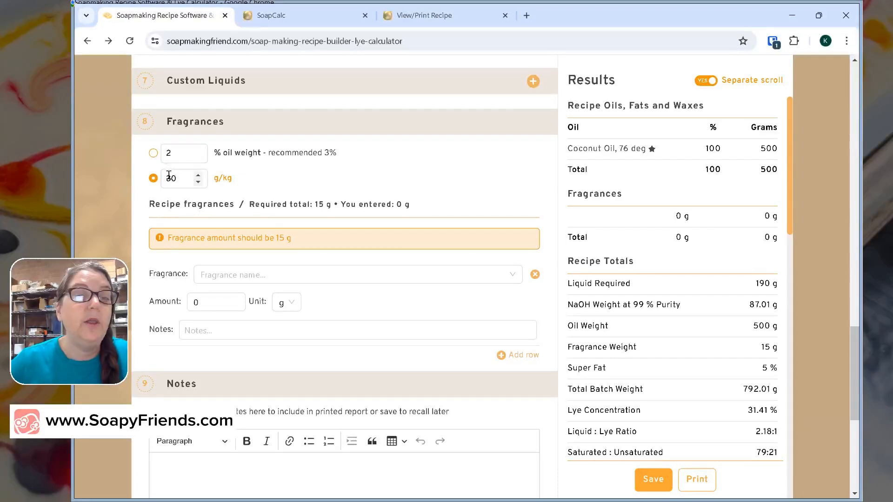
click(153, 153)
click(177, 151)
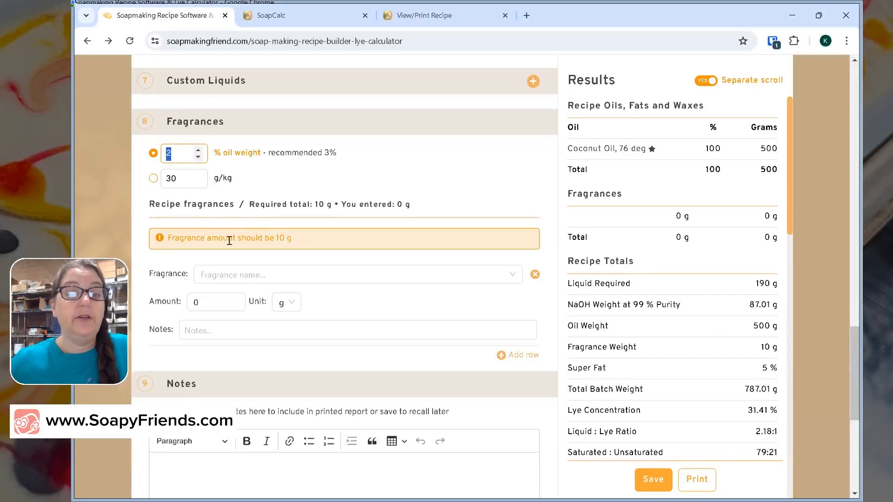
- Choose Lavender EO as the recipe fragrance and set its amount to 10 g
click(263, 274)
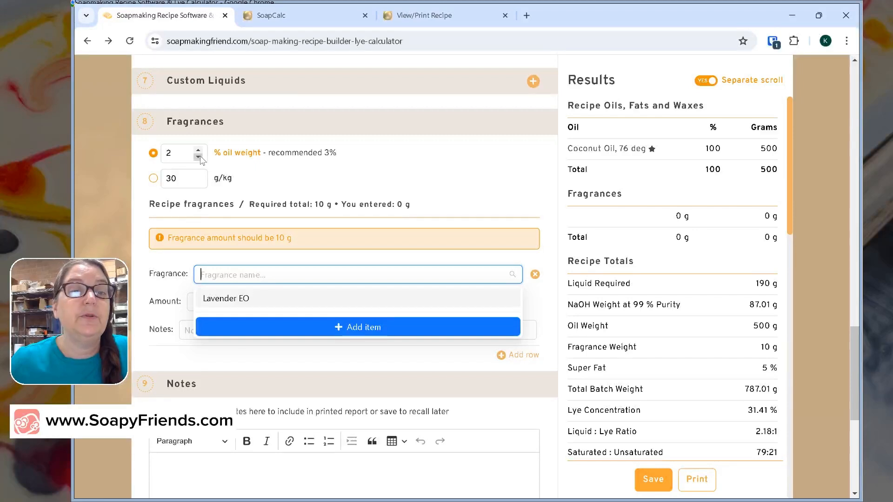
click(256, 300)
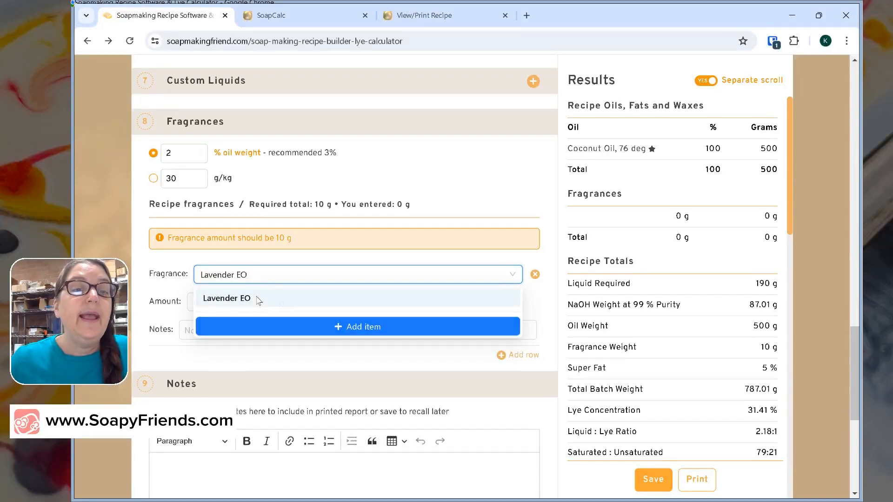
click(296, 276)
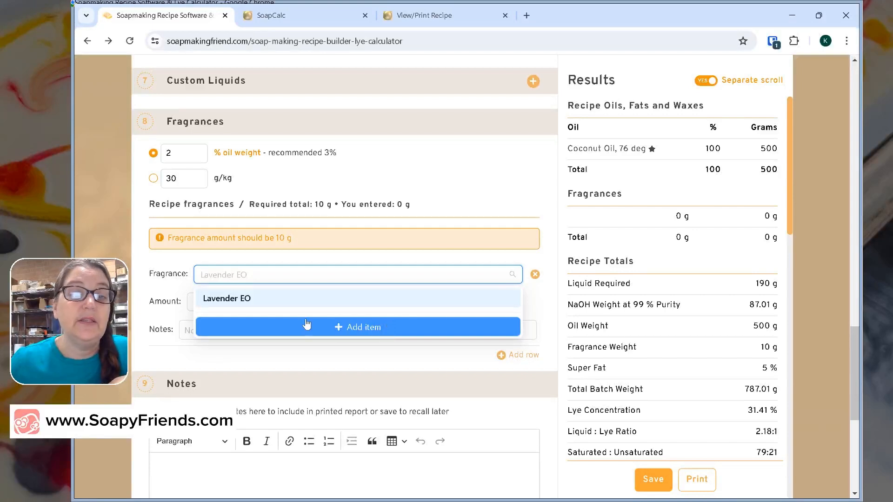
click(185, 300)
click(208, 300)
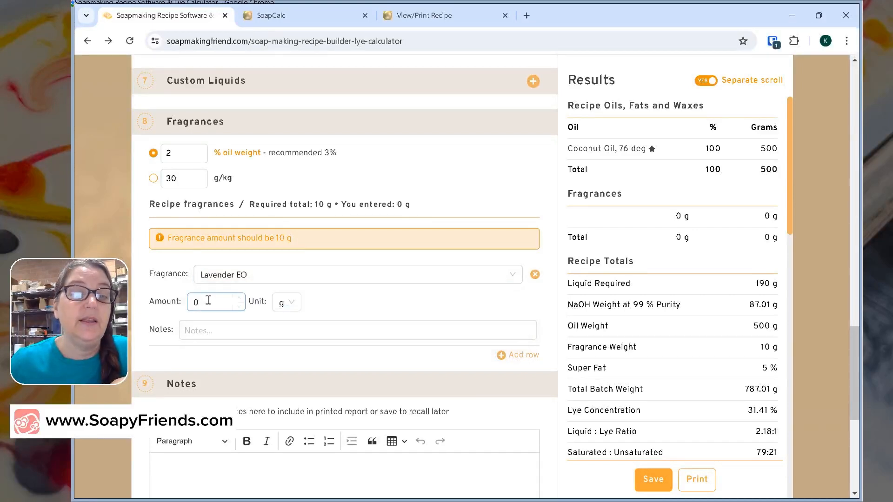
click(208, 330)
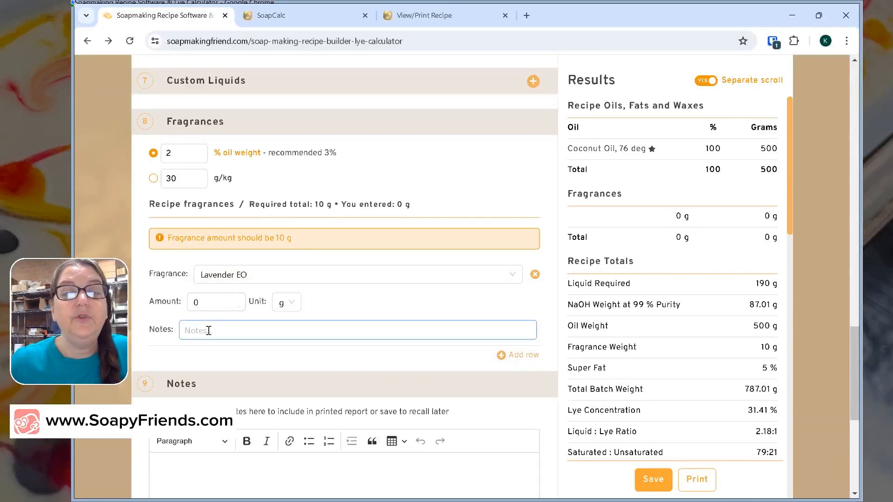
click(214, 305)
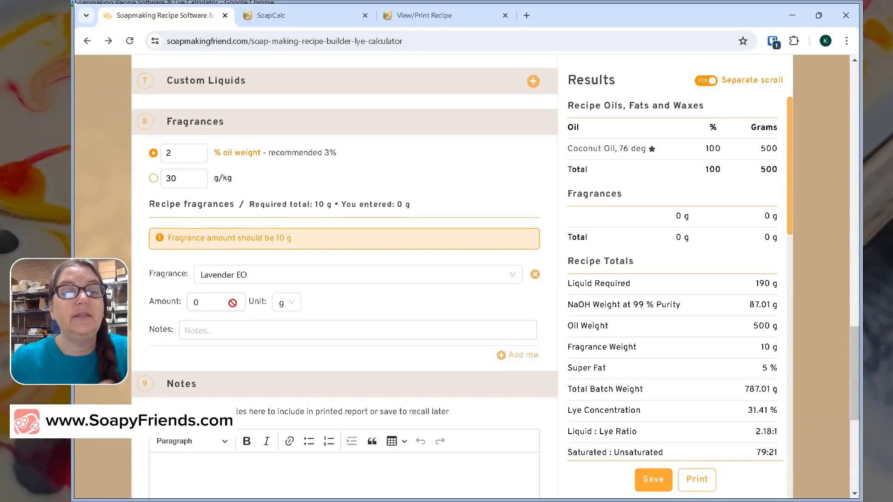
click(191, 303)
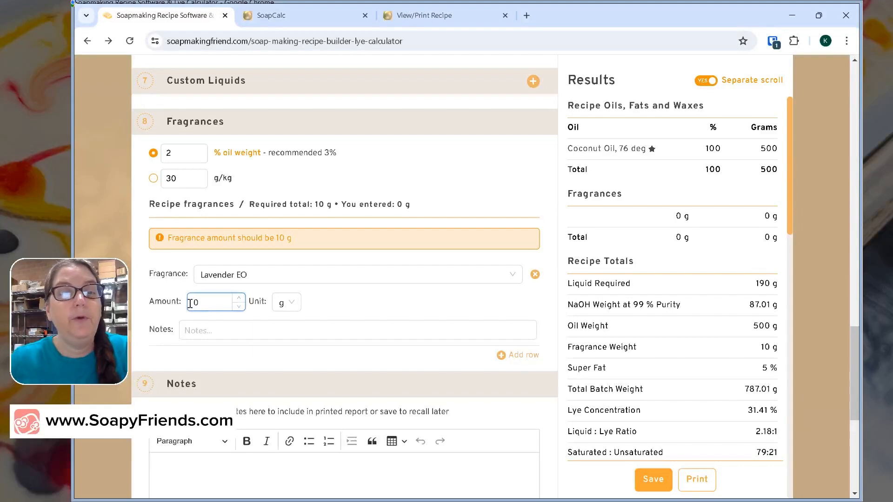
text(1)
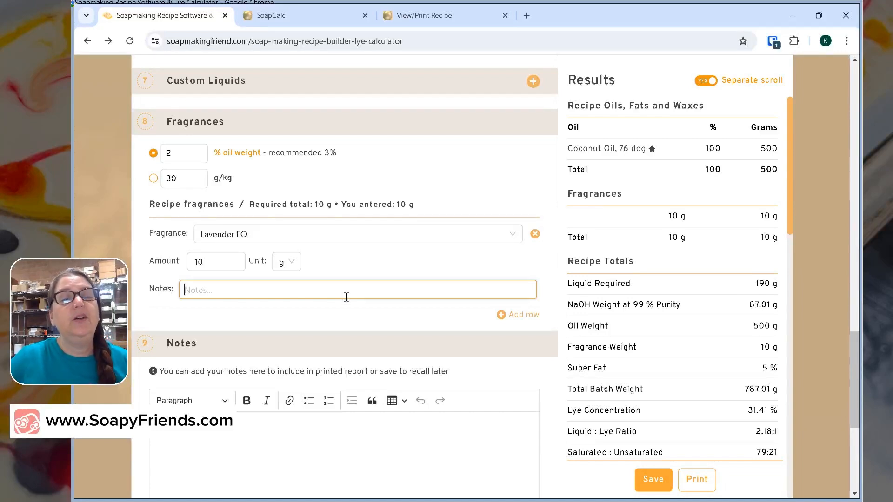
- Look over the empty recipe Notes editor and the Images upload section
scroll(355, 294, down, 3)
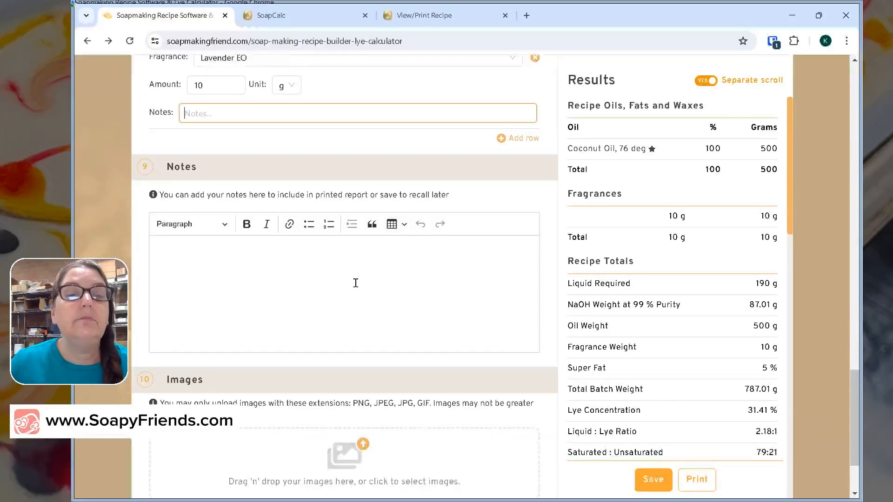
click(299, 265)
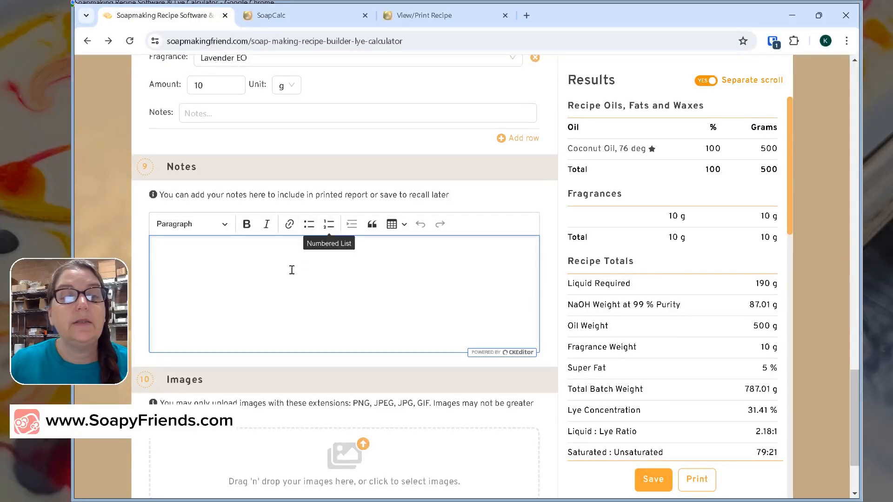
scroll(289, 279, down, 2)
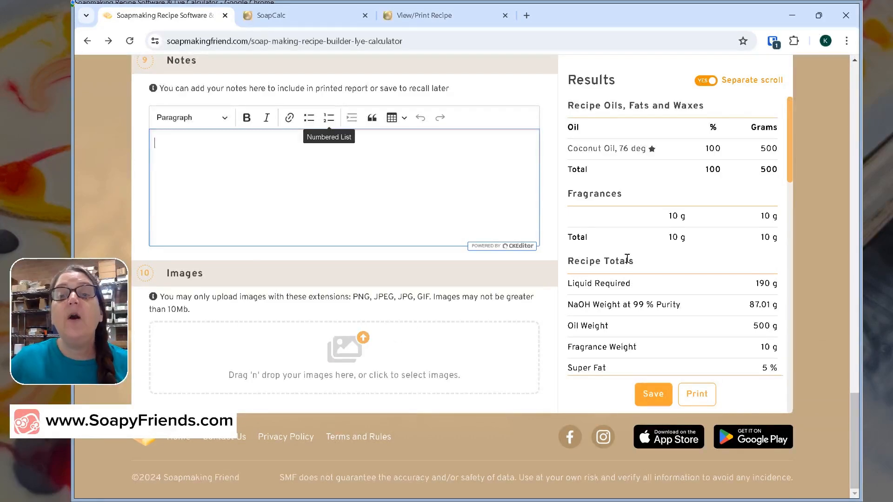
- Review the recipe results, covering the totals, properties, fatty acids and the NaOH weight at 99 % purity
scroll(627, 259, up, 10)
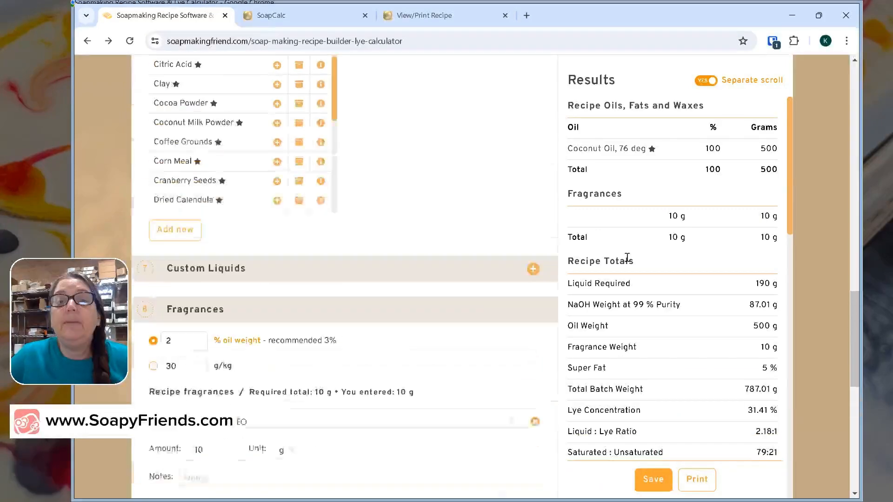
scroll(685, 186, down, 1)
scroll(681, 190, down, 10)
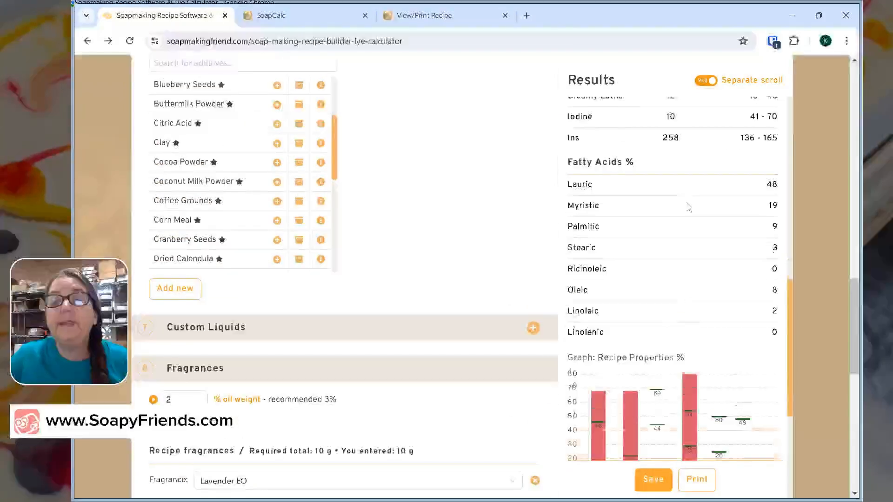
scroll(696, 290, up, 10)
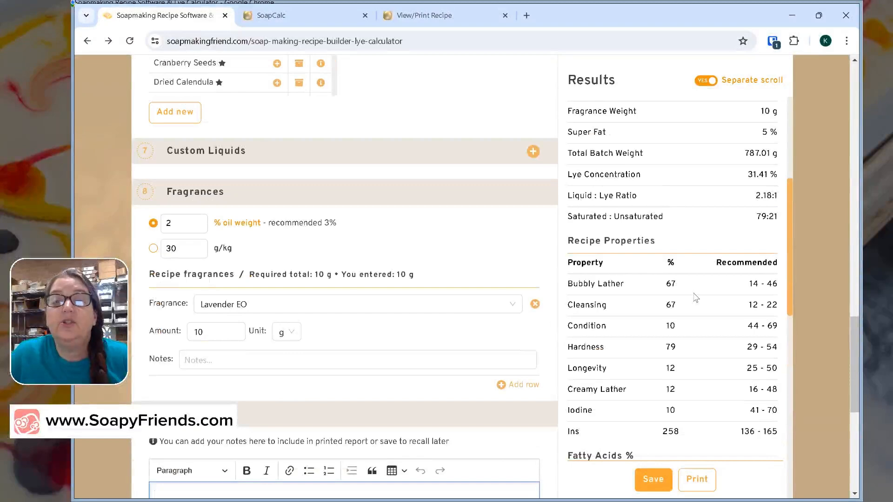
scroll(696, 298, down, 1)
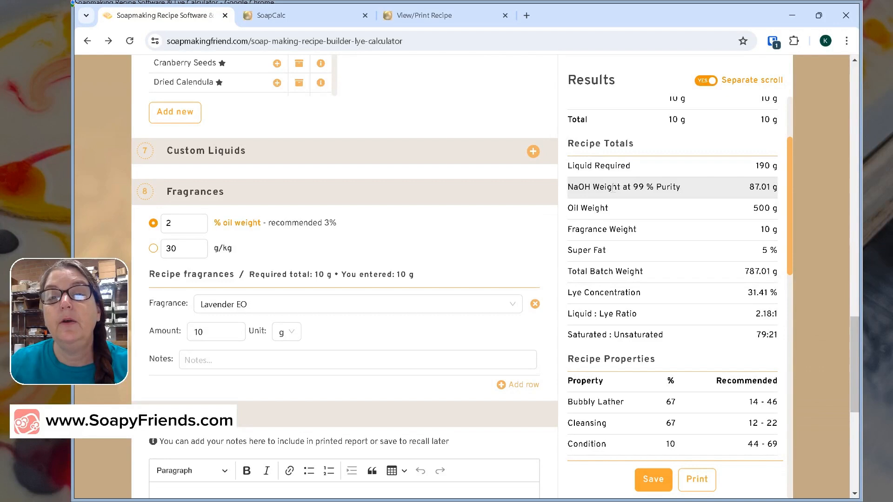
drag(599, 187, 670, 187)
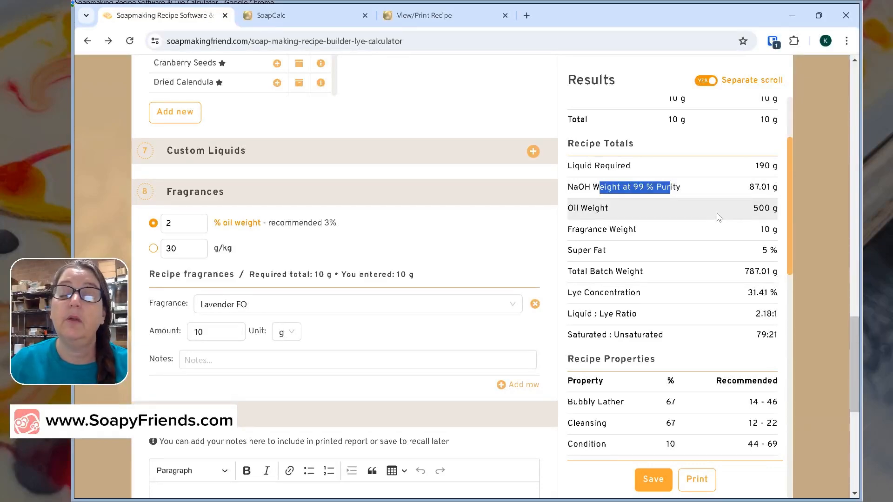
scroll(716, 219, up, 3)
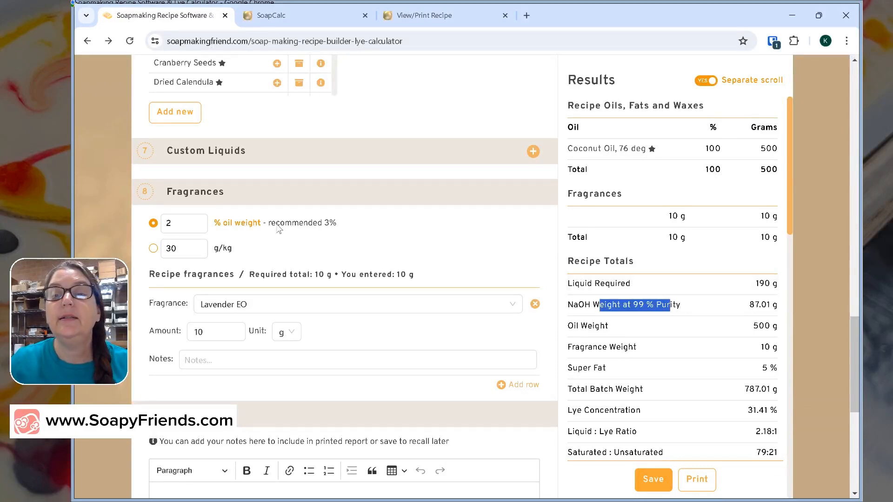
- Revisit the selected oils, switch to SoapCalc and dismiss its ad to view the matching recipe inputs
scroll(277, 228, up, 15)
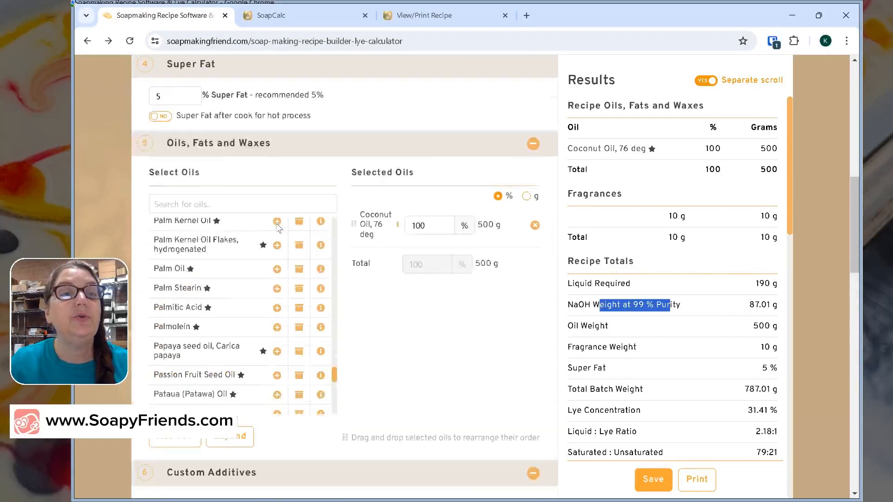
scroll(278, 228, up, 15)
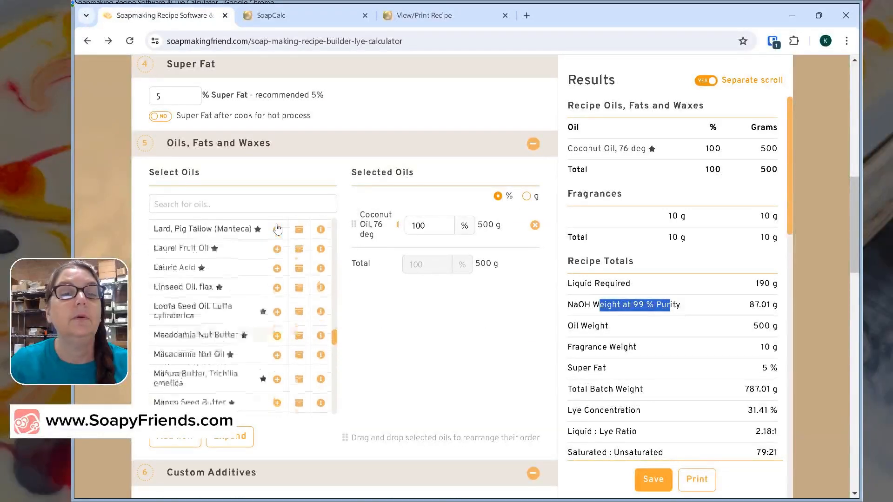
scroll(278, 228, up, 5)
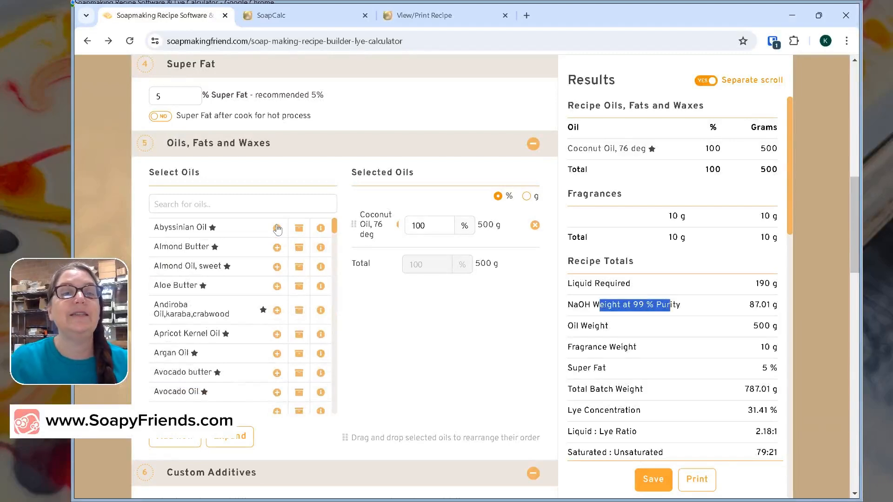
click(285, 13)
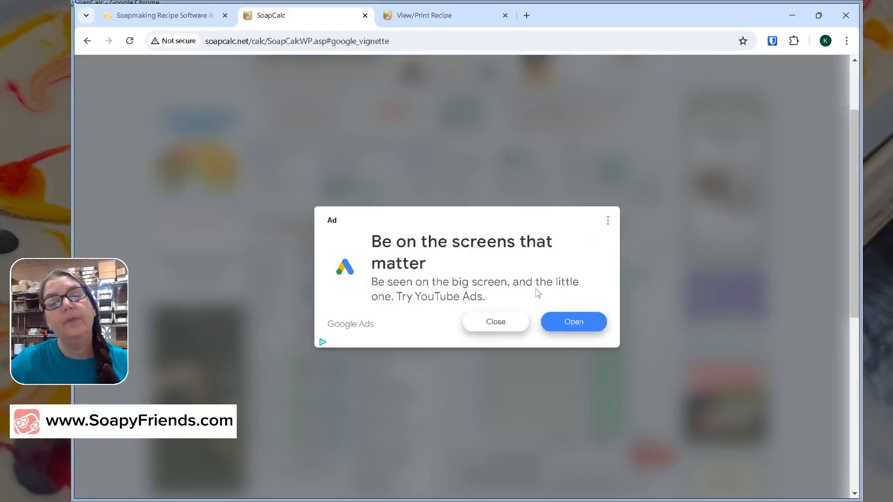
click(494, 325)
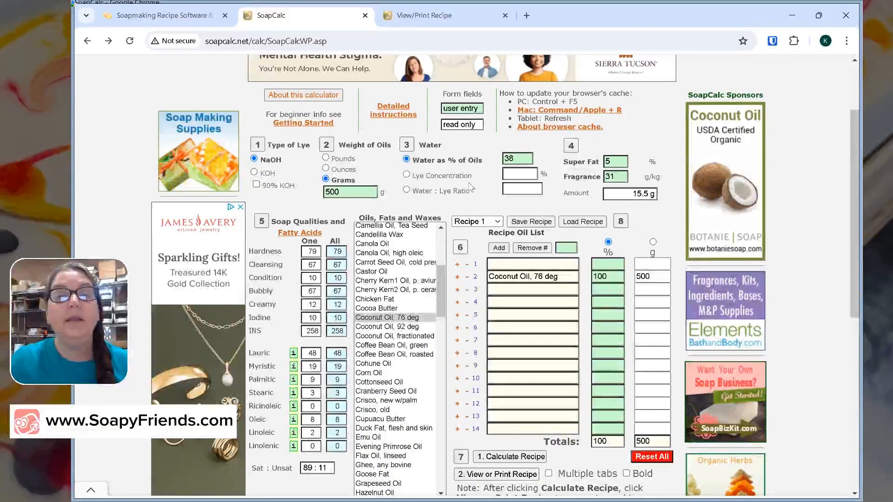
- Return to the Soapmaking Friend recipe builder and check the liquid percentage setting and the calculated NaOH weight
click(123, 15)
scroll(272, 306, up, 5)
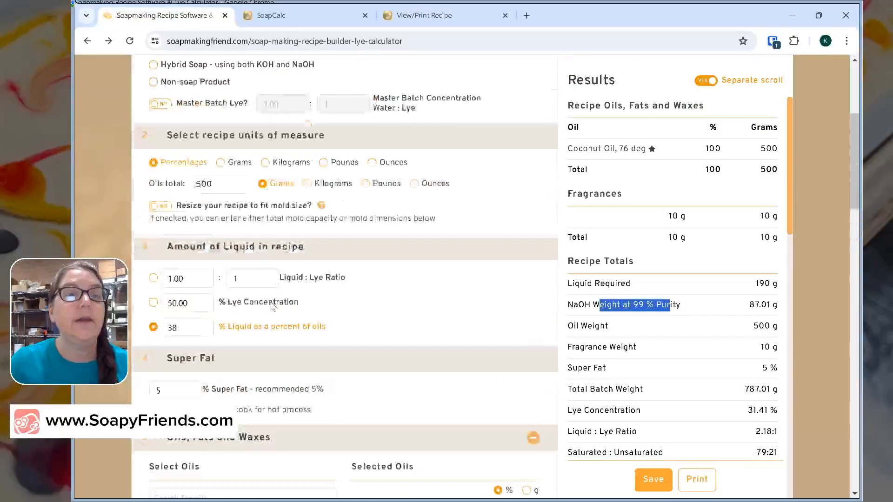
drag(177, 328, 172, 328)
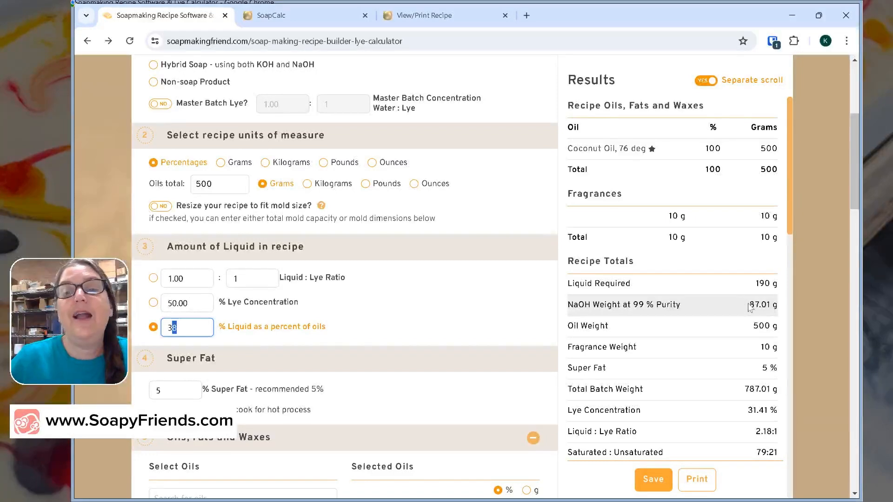
drag(749, 305, 770, 305)
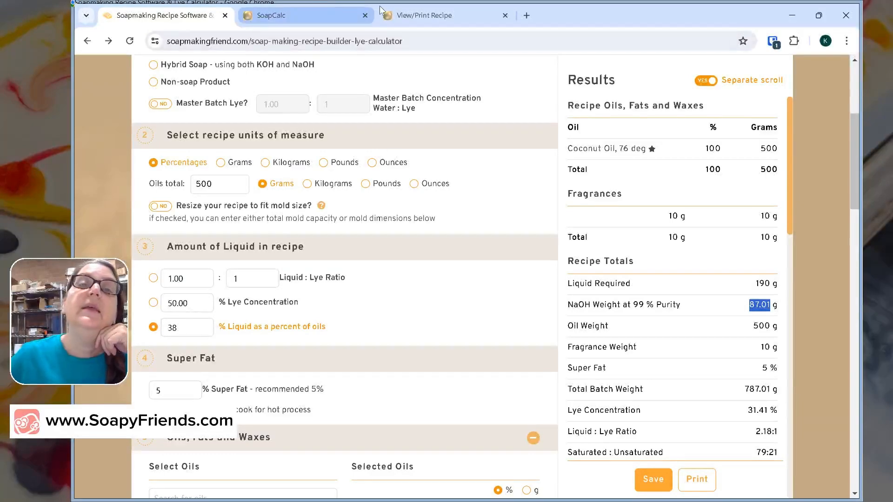
- Compare the NaOH weight in SoapCalc's recipe view with the one in the Soapmaking Friend results
click(401, 11)
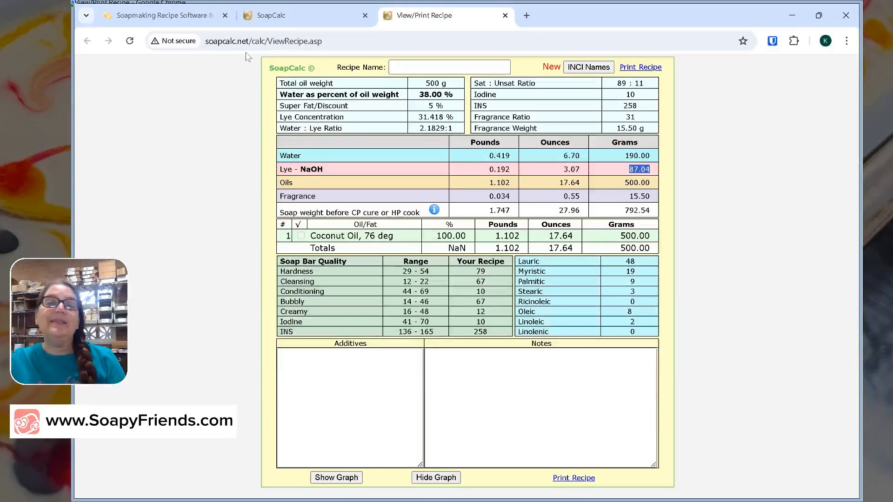
click(175, 15)
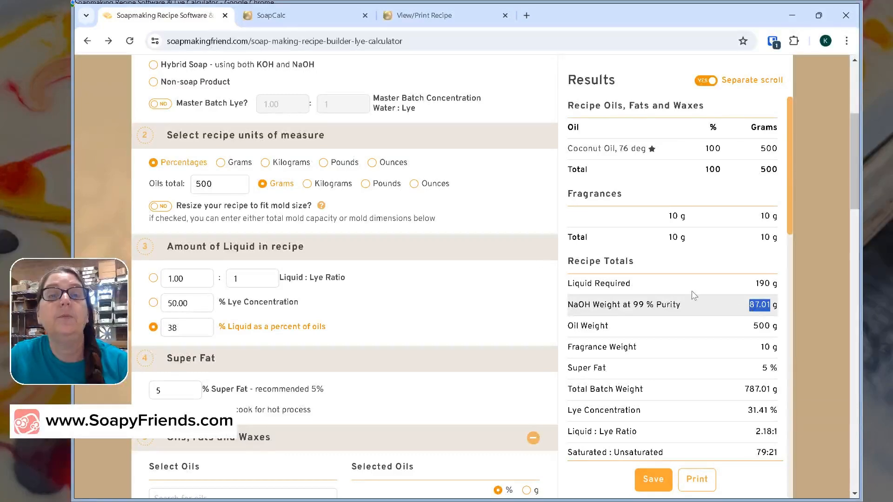
click(405, 9)
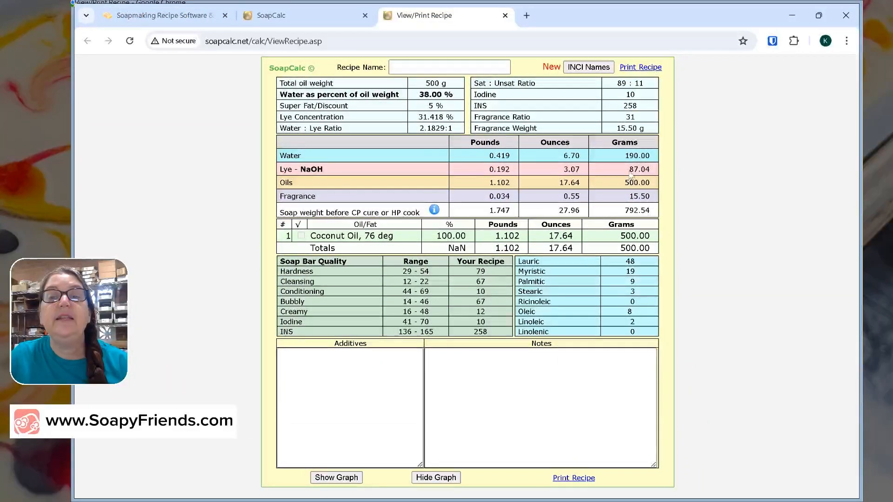
- Compare the NaOH weight in grams in SoapCalc's recipe view with Soapmaking Friend's NaOH weight at 99 % purity
drag(629, 170, 650, 169)
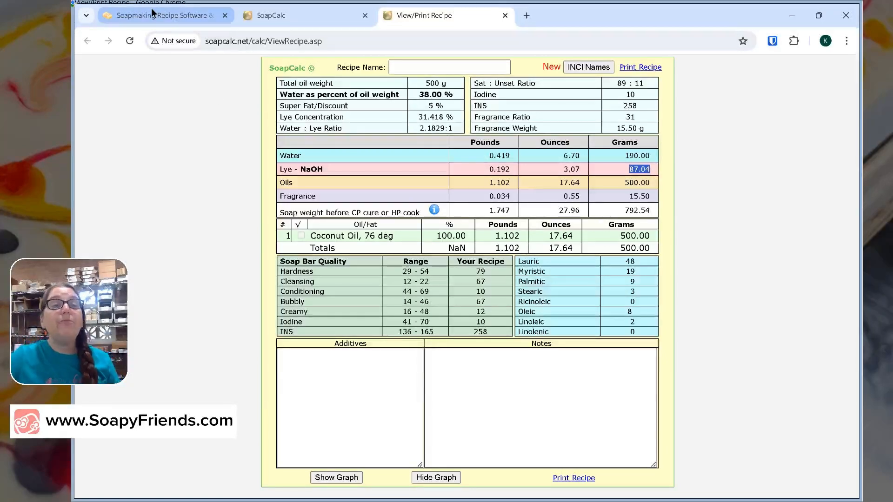
click(195, 15)
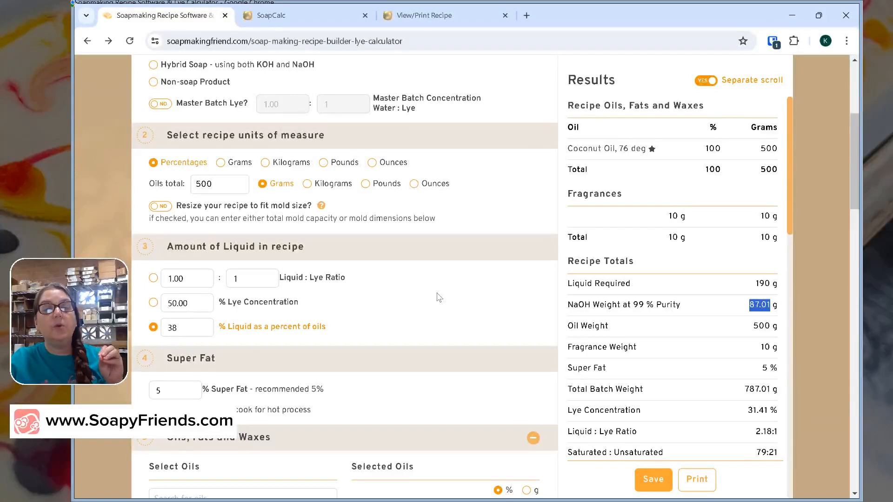
triple_click(635, 310)
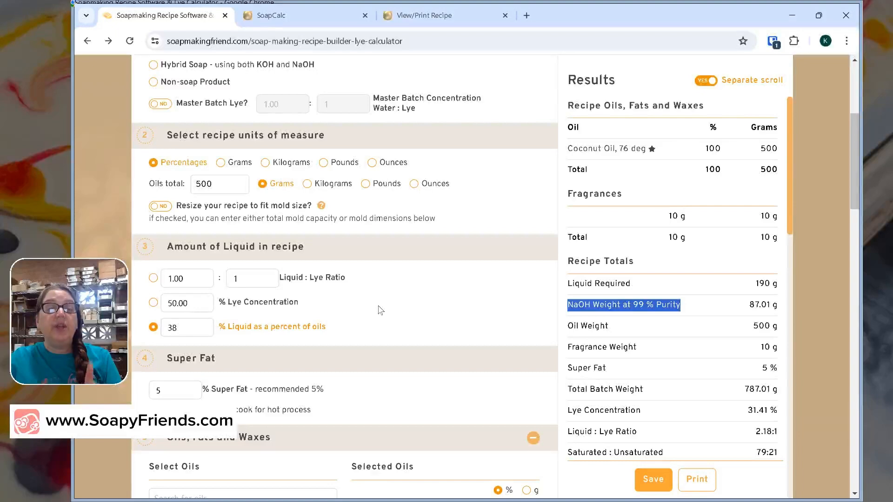
- Find Almond Butter in the Soapmaking Friend oil list, and select it in SoapCalc to check its NaOH SAP value
scroll(381, 311, down, 5)
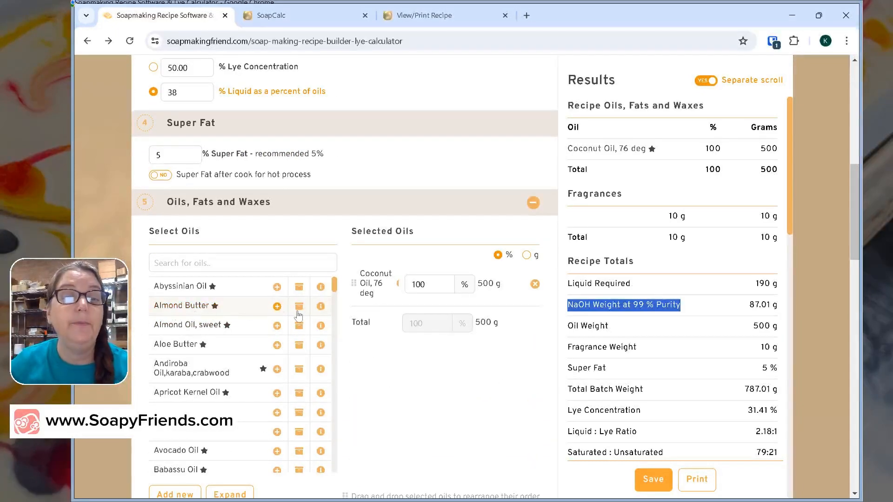
mouse_move(318, 312)
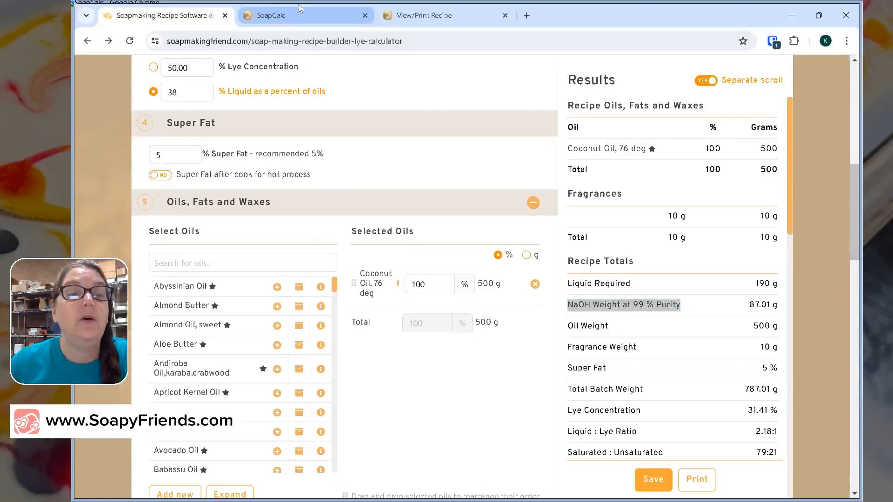
click(294, 19)
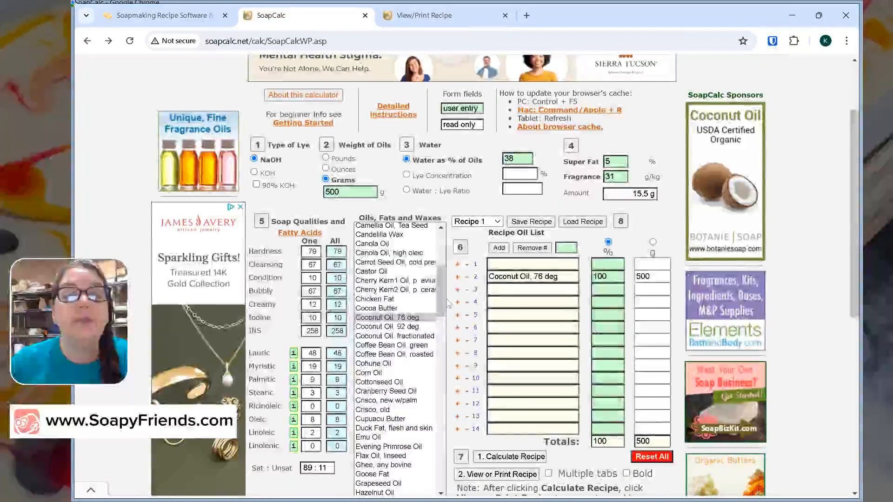
drag(443, 270, 453, 242)
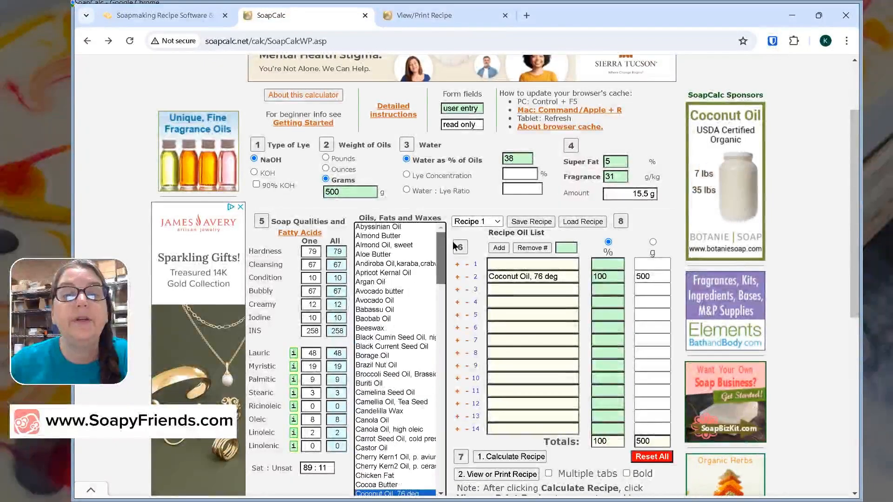
click(399, 236)
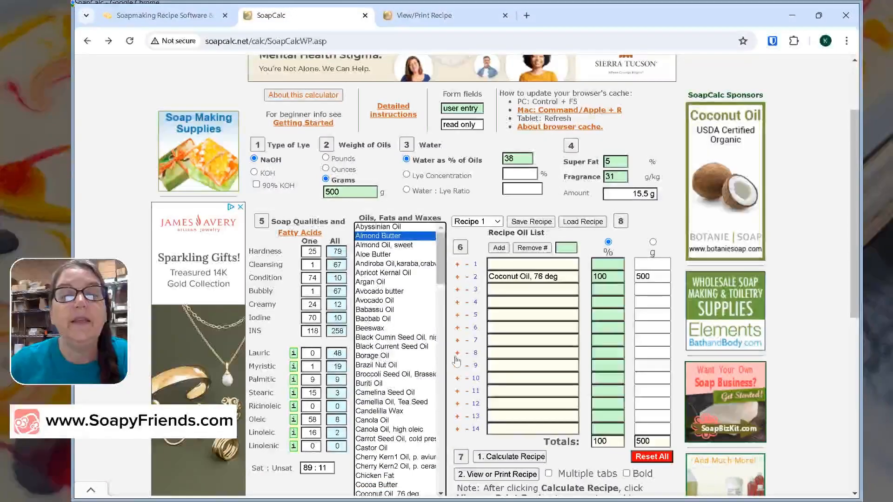
scroll(456, 361, down, 3)
double_click(399, 399)
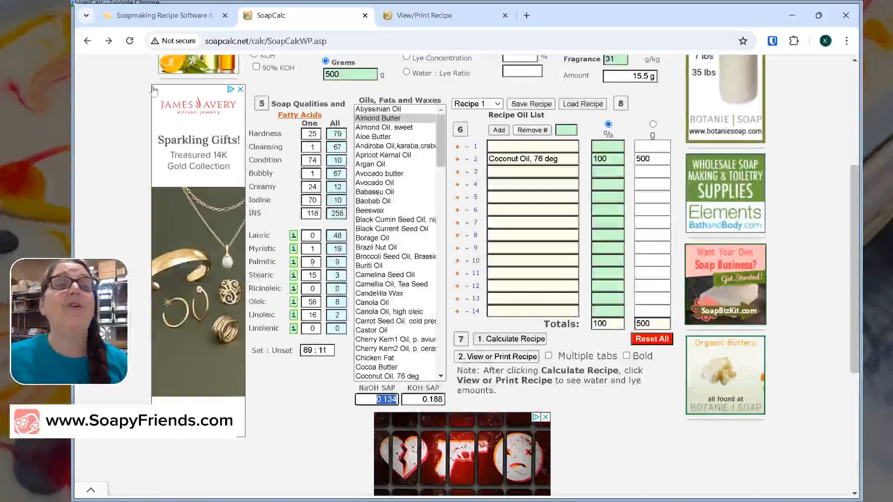
- Return to the Soapmaking Friend recipe builder and look over the coconut oil recipe's settings from the oils up to the soap type
click(177, 16)
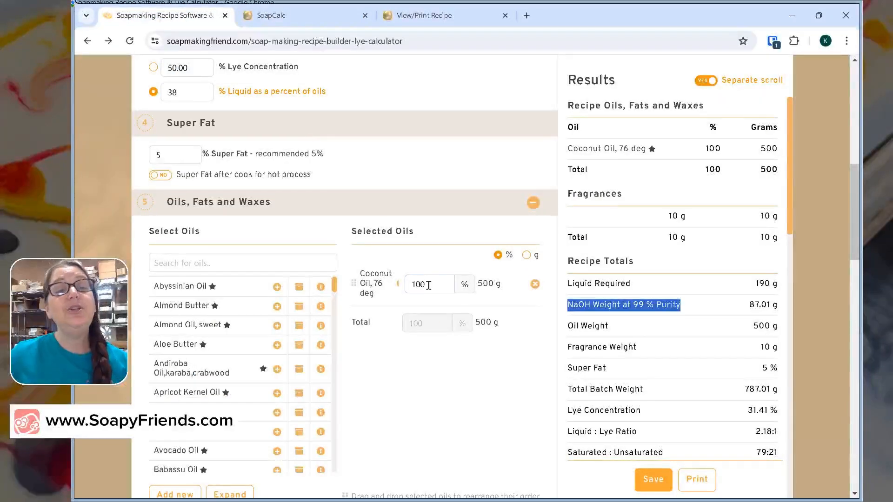
scroll(431, 369, down, 1)
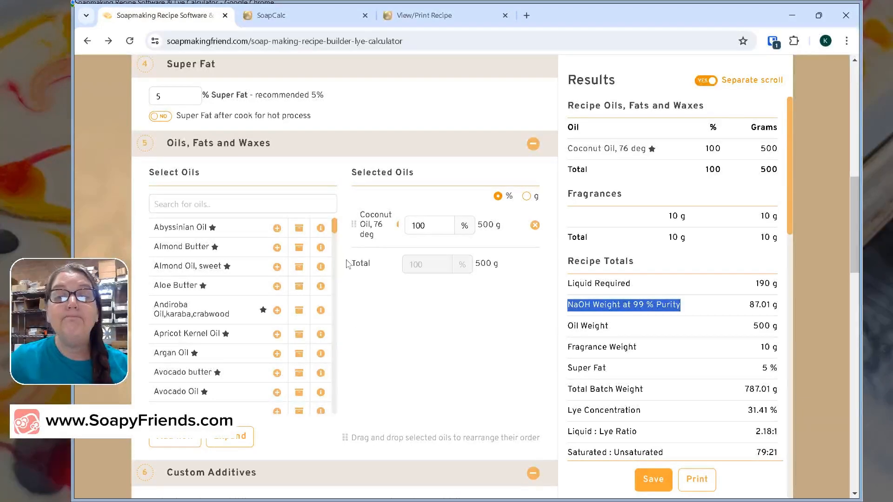
scroll(408, 309, down, 3)
scroll(408, 312, up, 6)
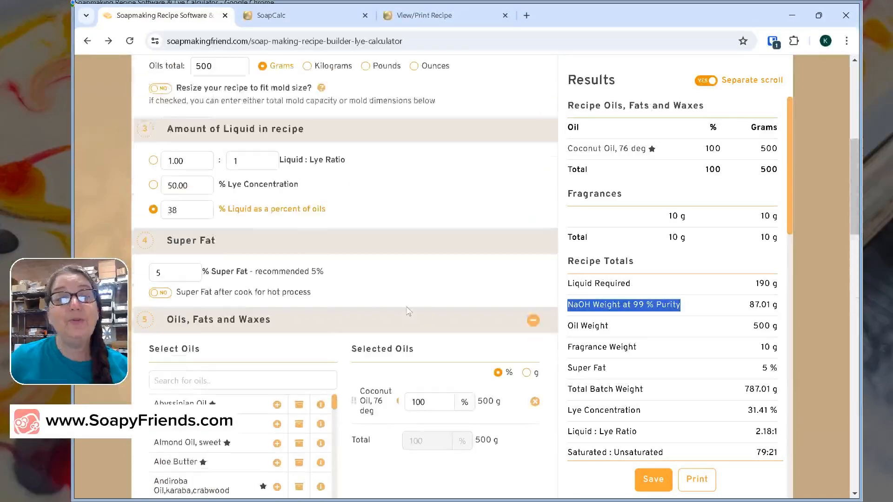
scroll(408, 312, up, 5)
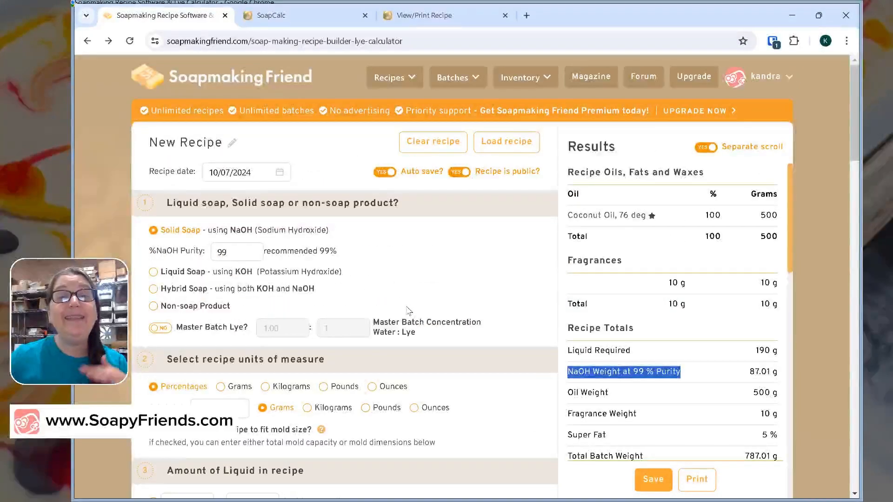
scroll(410, 293, down, 5)
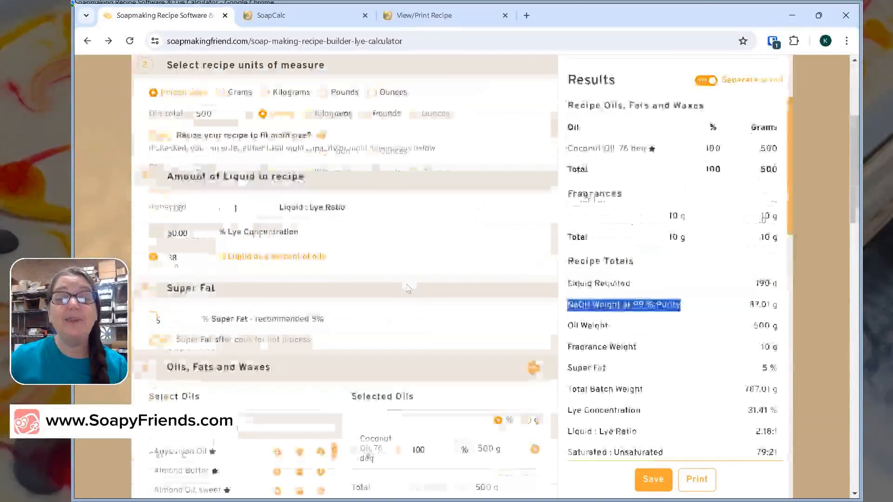
- Save the recipe, choosing to rename it as "Coconut 5%" instead of updating the existing one
click(652, 484)
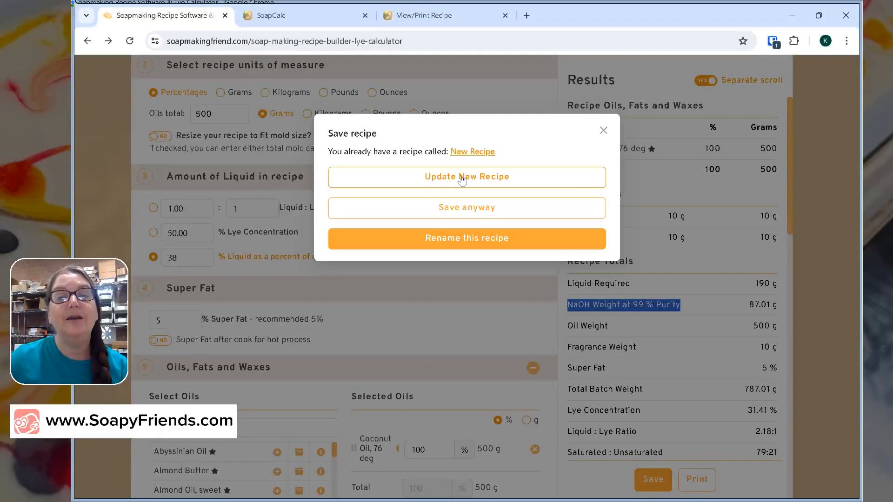
click(457, 240)
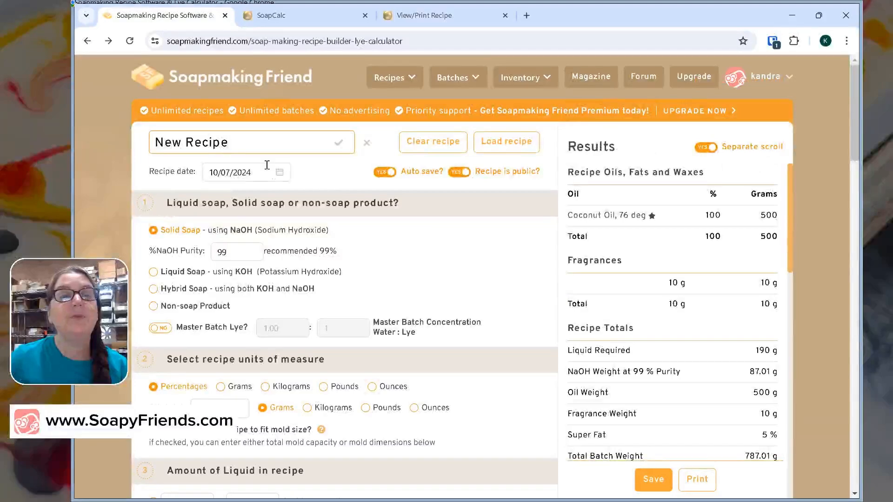
drag(240, 145, 157, 146)
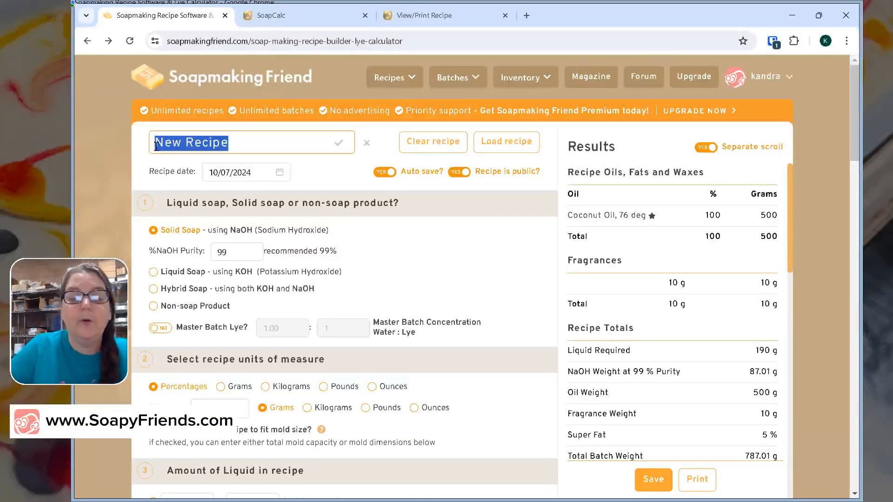
text(Coconut)
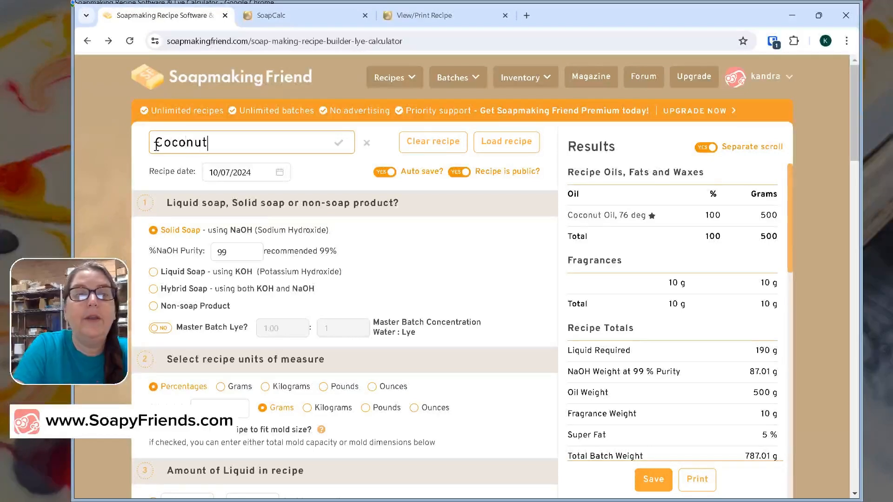
text( 5%)
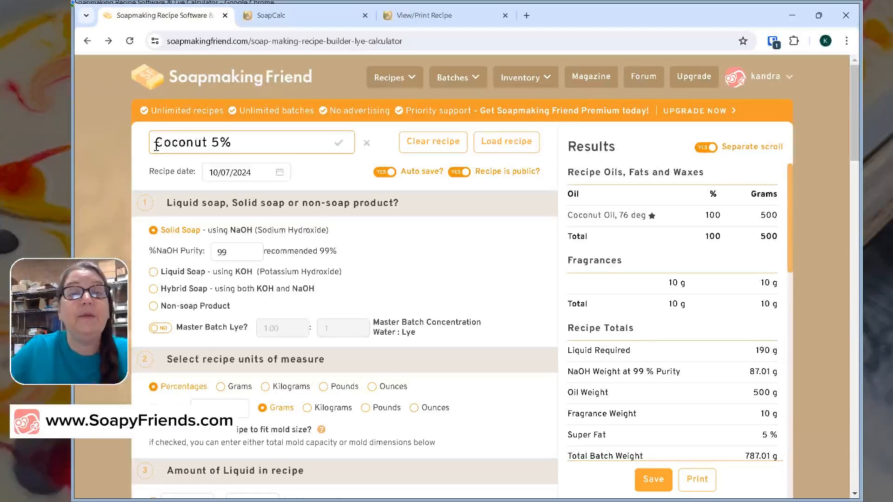
click(660, 480)
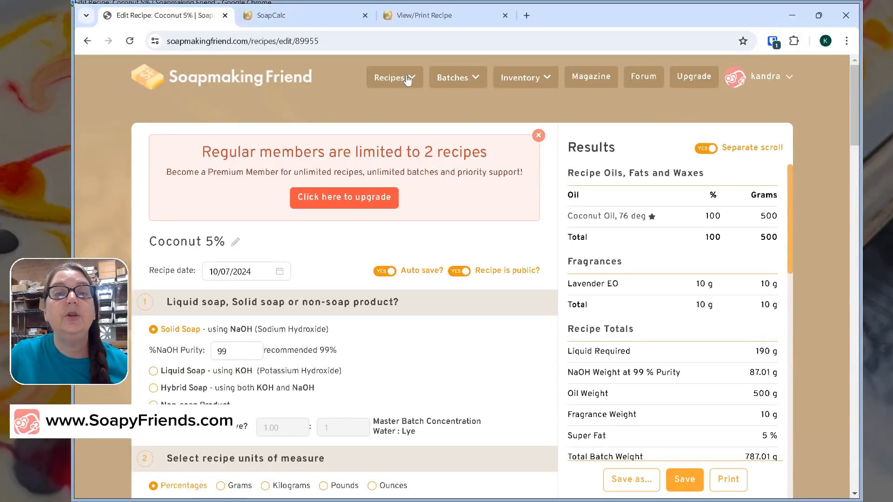
- Open My Recipes and review the saved recipes with their properties, ingredients and creation dates
mouse_move(408, 80)
click(395, 160)
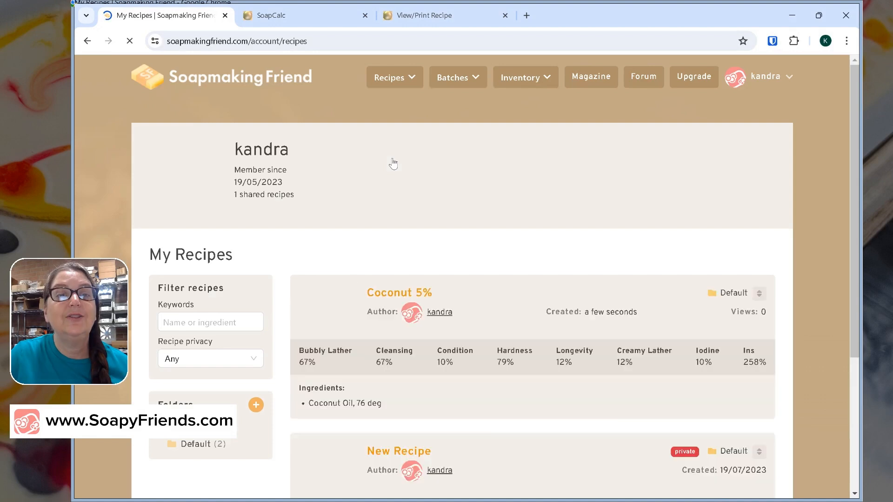
scroll(392, 186, down, 1)
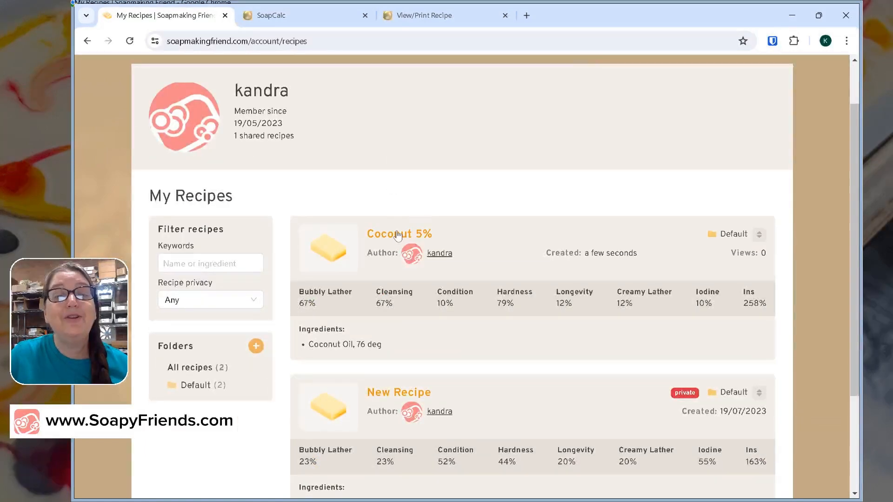
scroll(397, 235, down, 1)
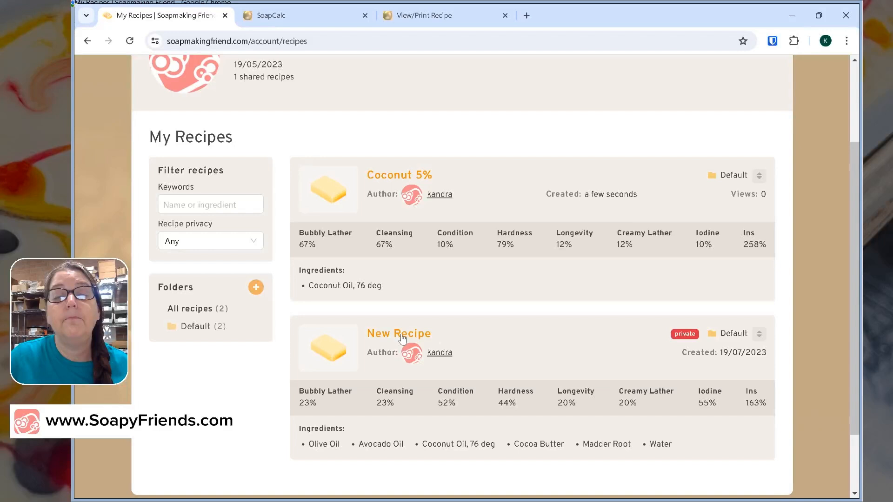
drag(724, 353, 785, 348)
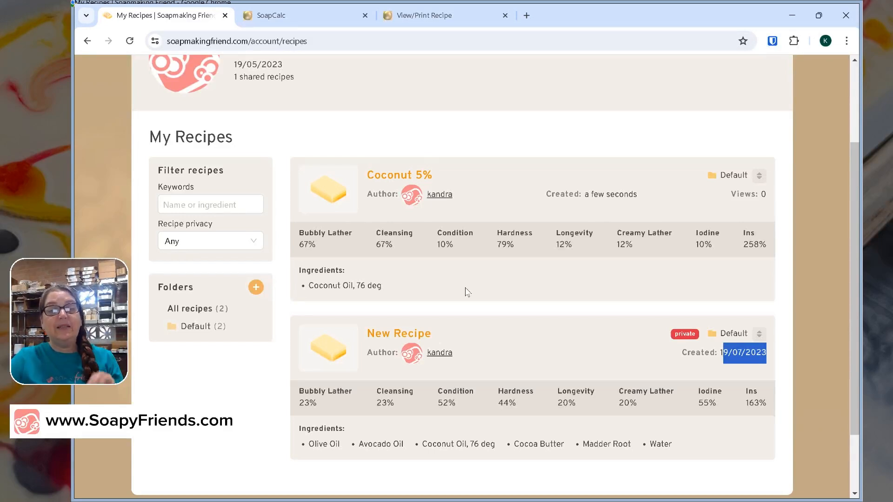
scroll(468, 292, up, 3)
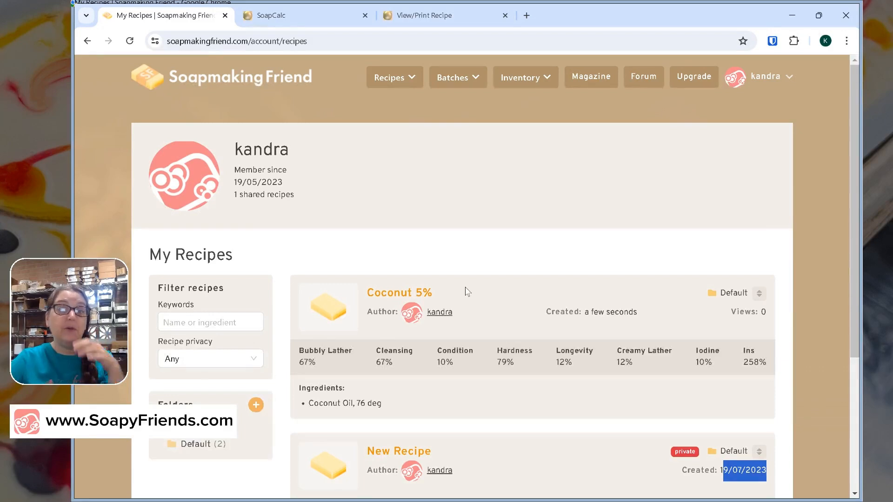
scroll(518, 283, down, 4)
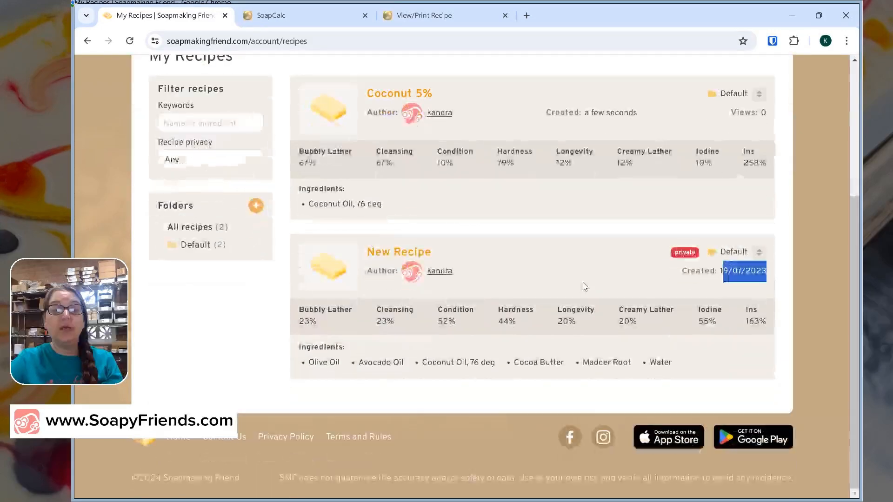
scroll(585, 286, up, 4)
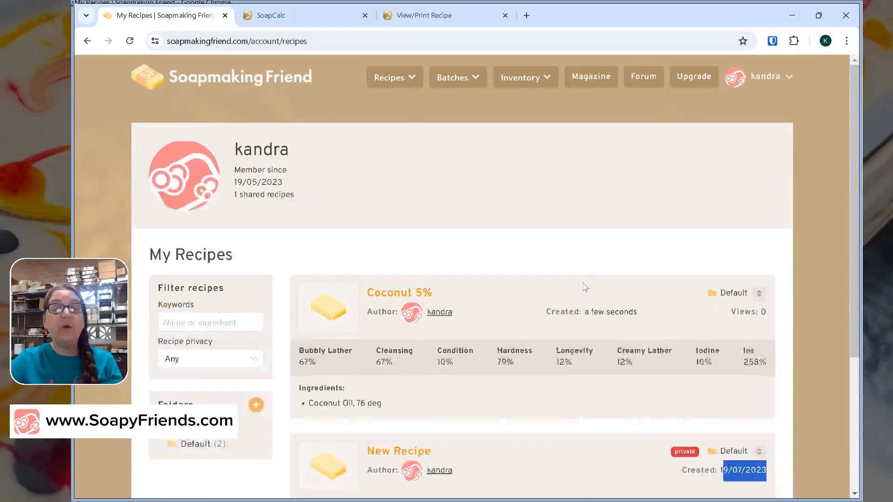
- Open the Sample Recipes page to view the ready-made soap recipes
click(460, 88)
click(398, 79)
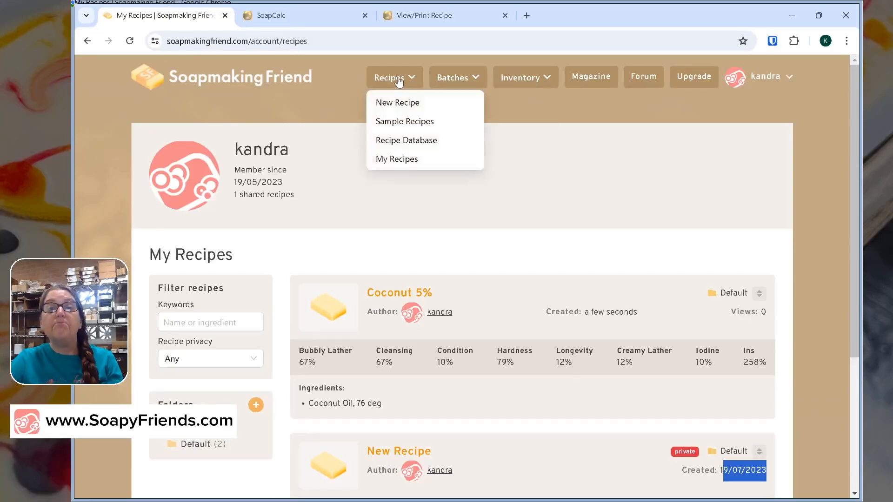
click(408, 123)
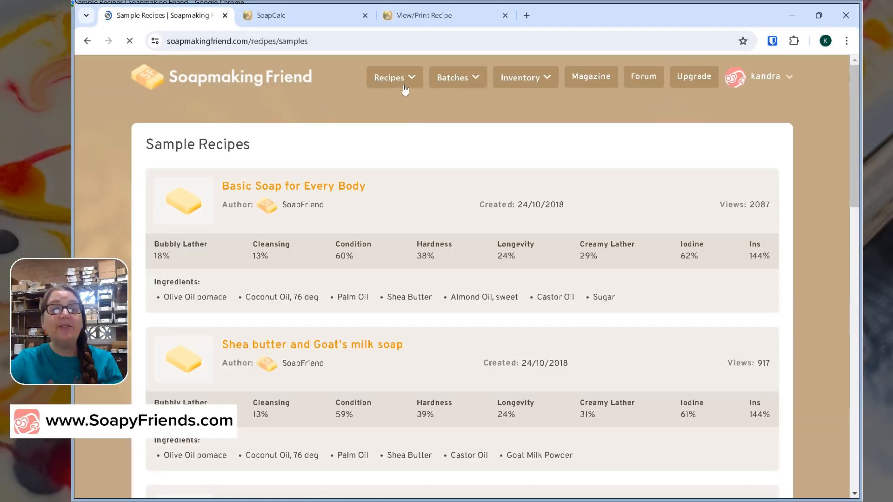
- Open the Recipe Database and browse the recipes shared by users
click(405, 89)
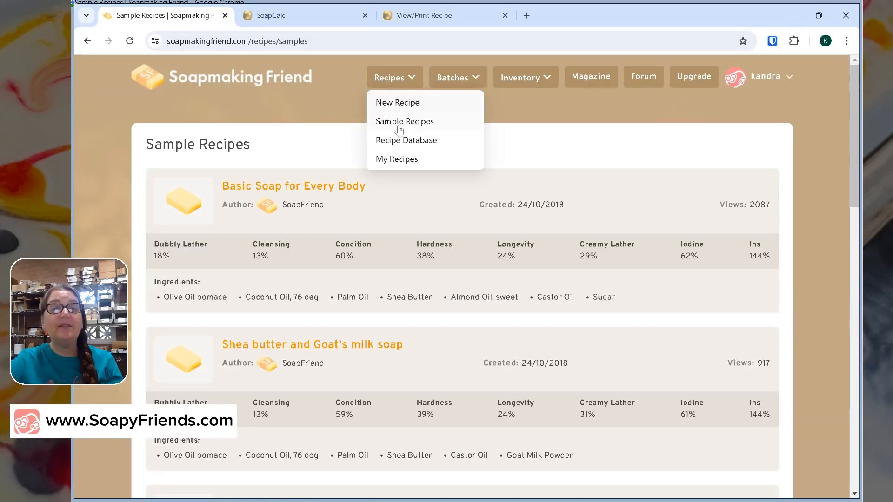
click(400, 141)
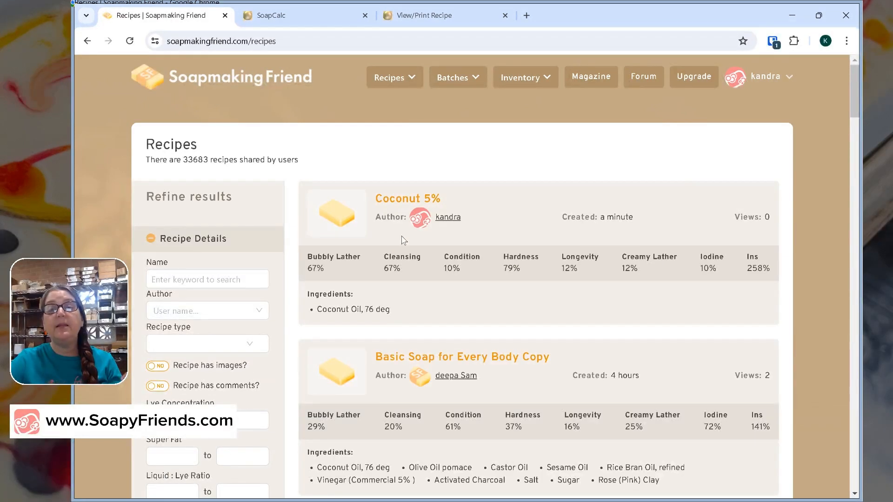
scroll(418, 238, down, 1)
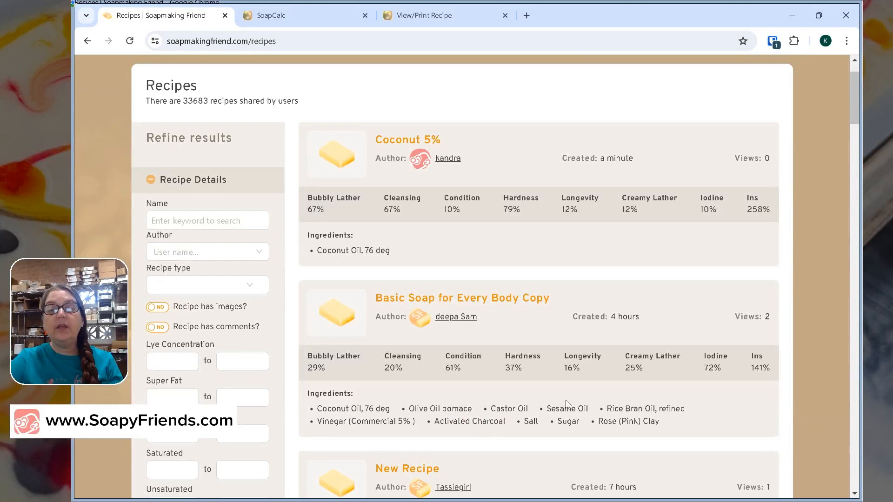
scroll(566, 404, down, 3)
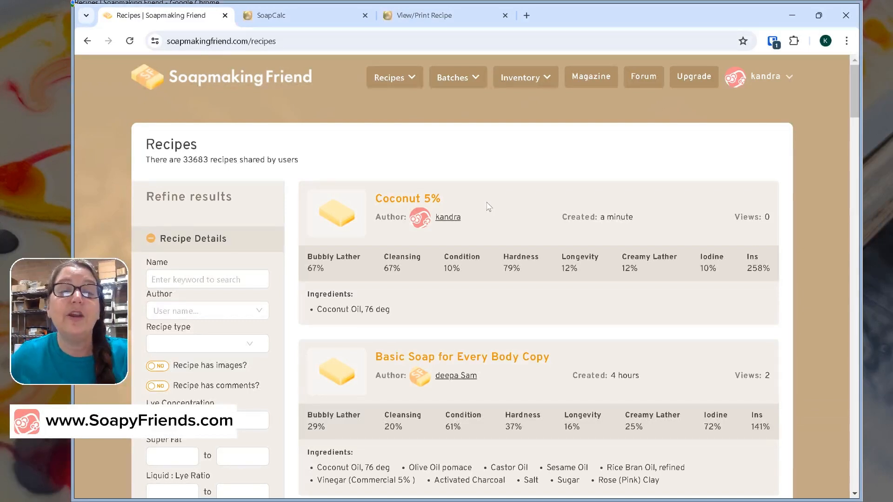
- Start a new recipe and set its type to Hybrid Soap using both KOH and NaOH
click(400, 78)
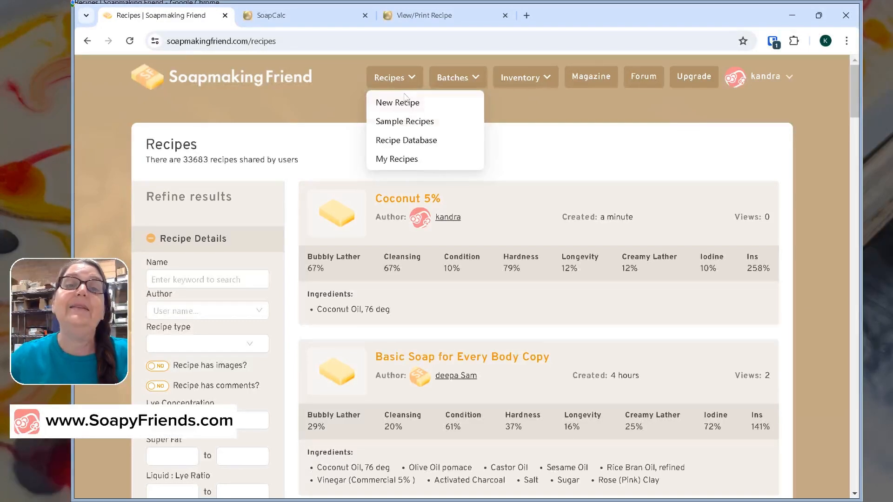
click(405, 104)
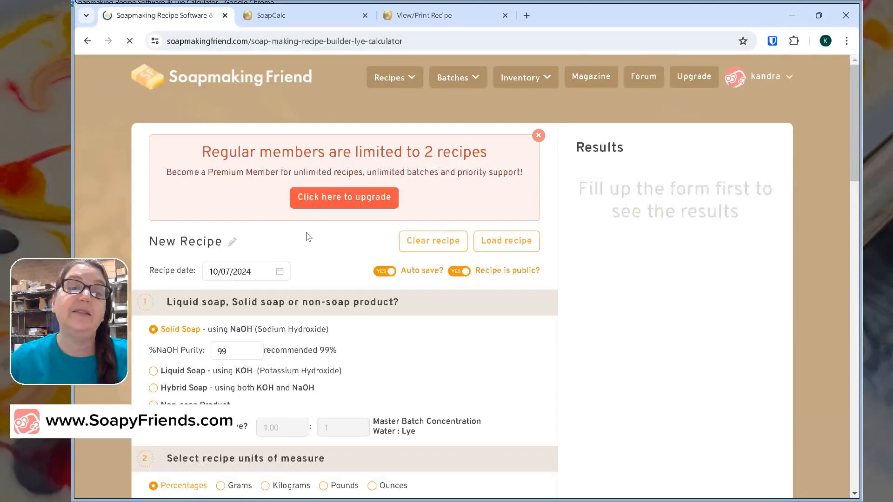
click(260, 388)
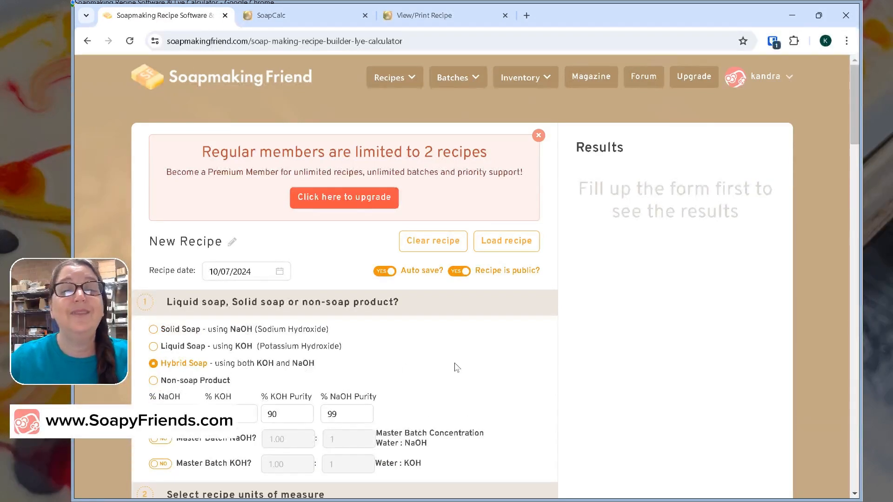